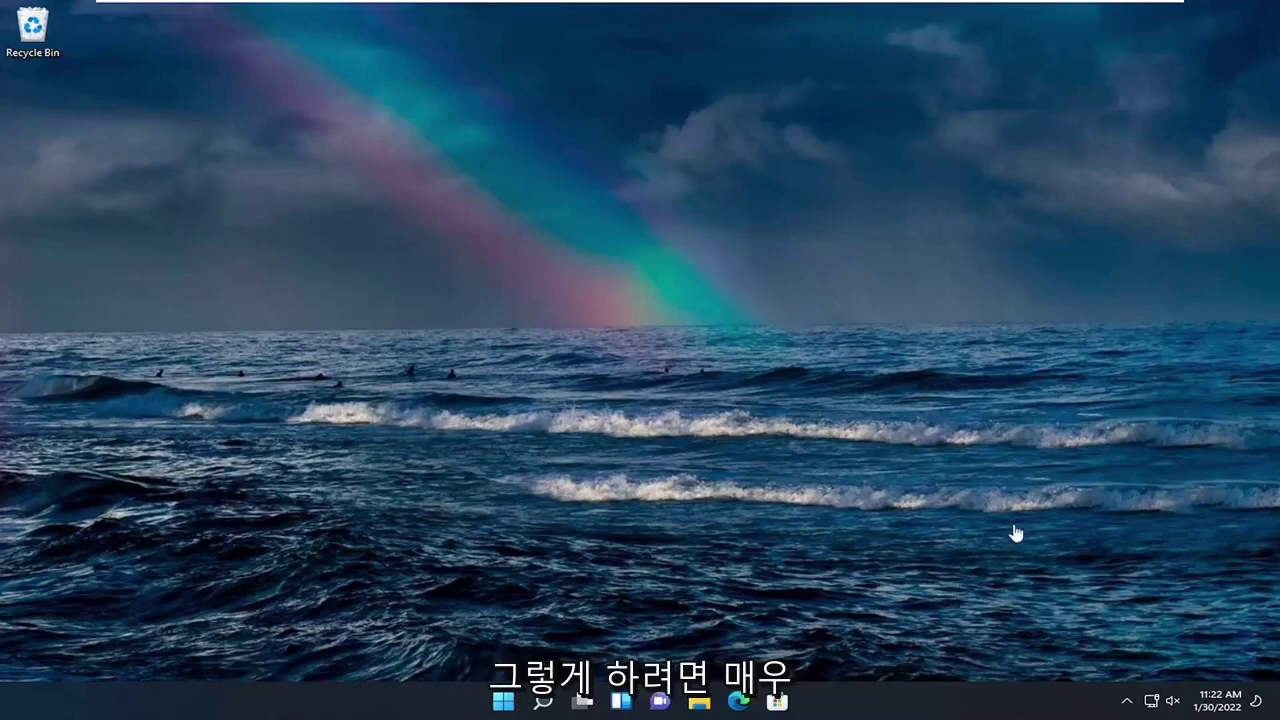
- Search Windows for group policy, open the Local Group Policy Editor, enlarge its window and widen the tree pane
left_click(544, 704)
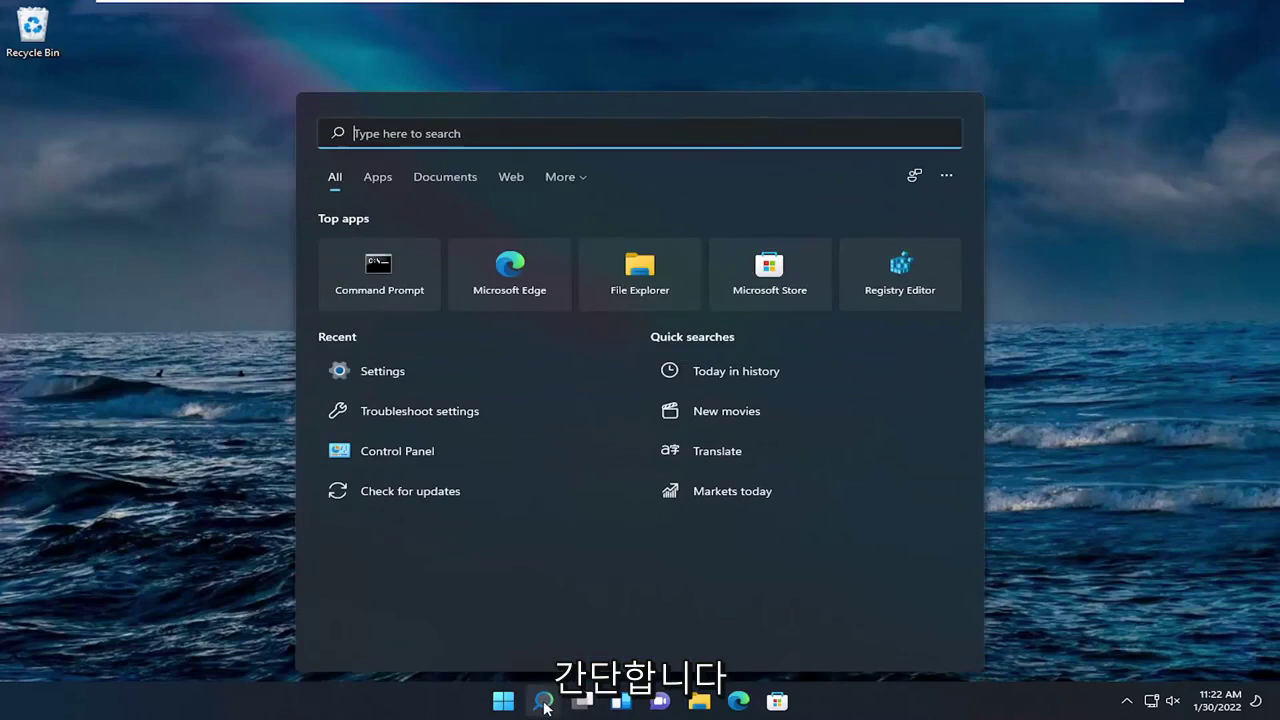
type("gr")
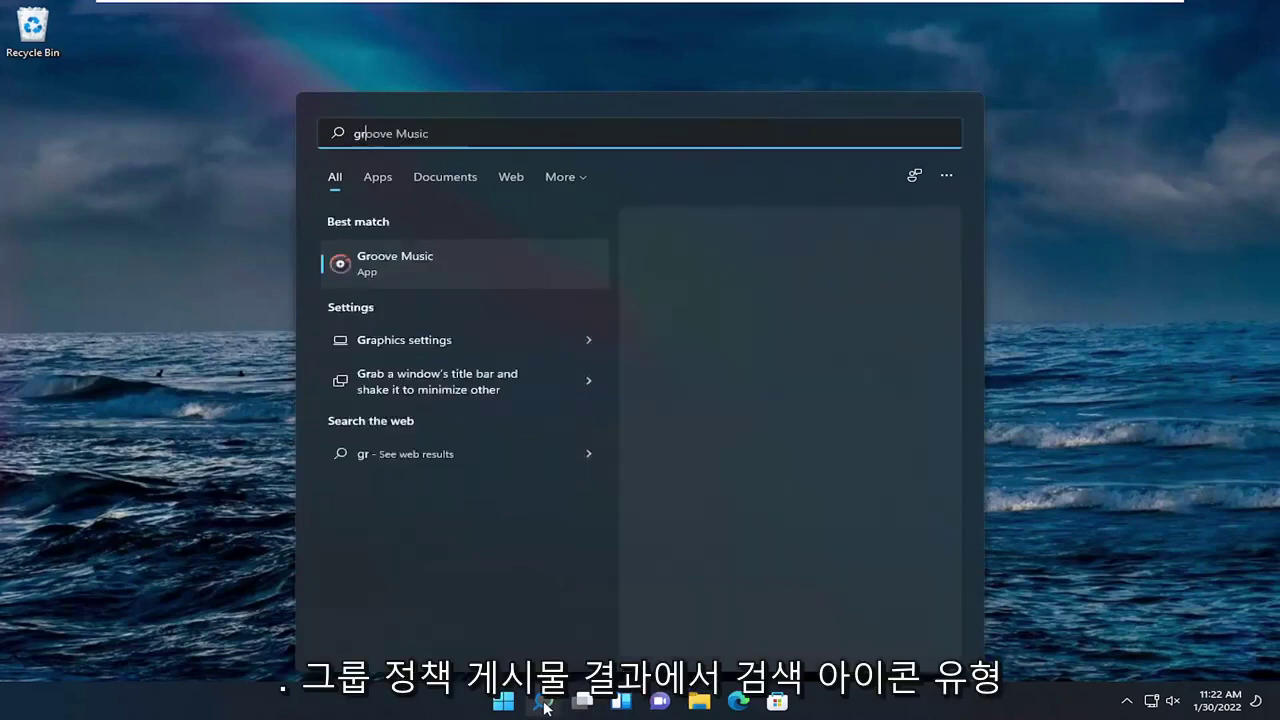
type("oup poli")
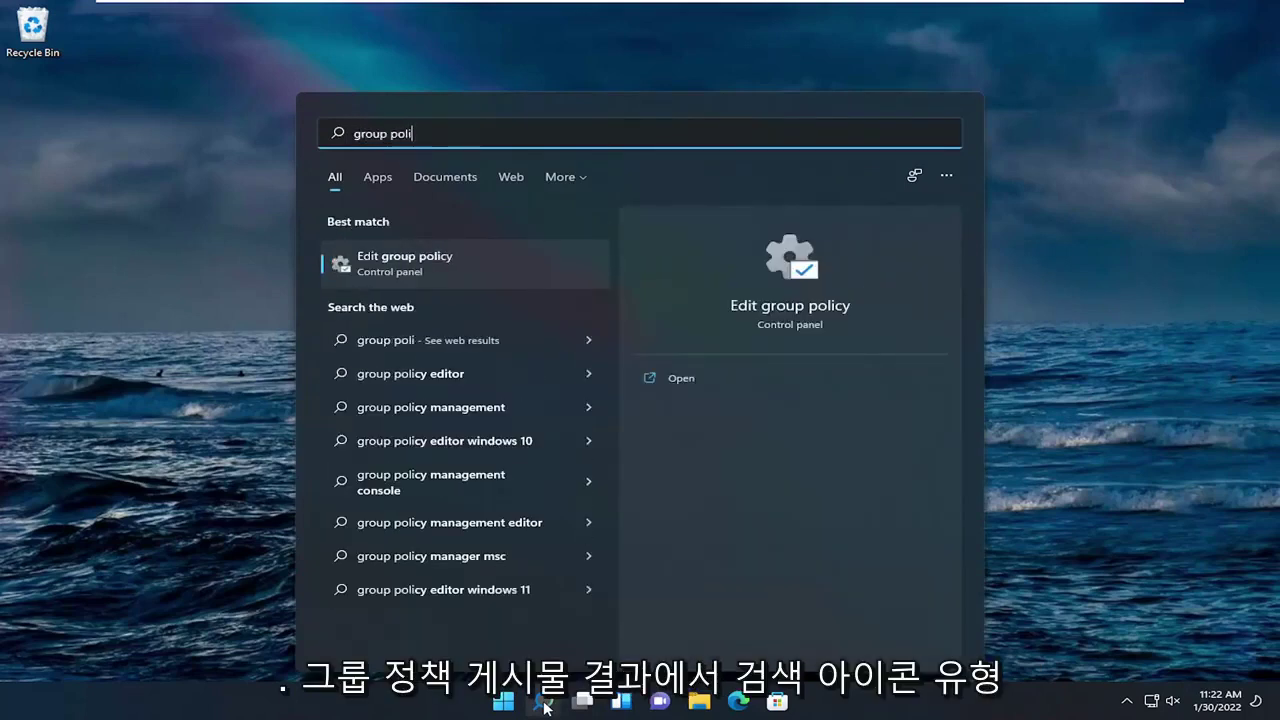
left_click(434, 259)
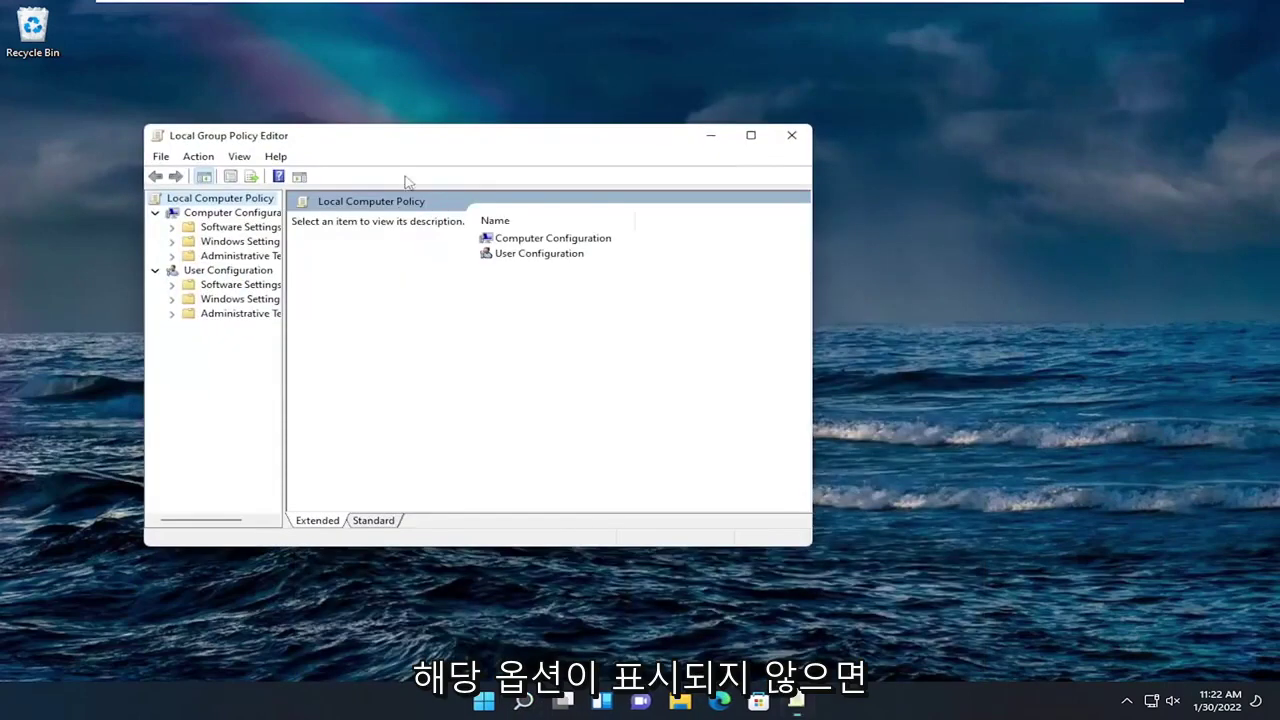
left_click_drag(403, 143, 531, 77)
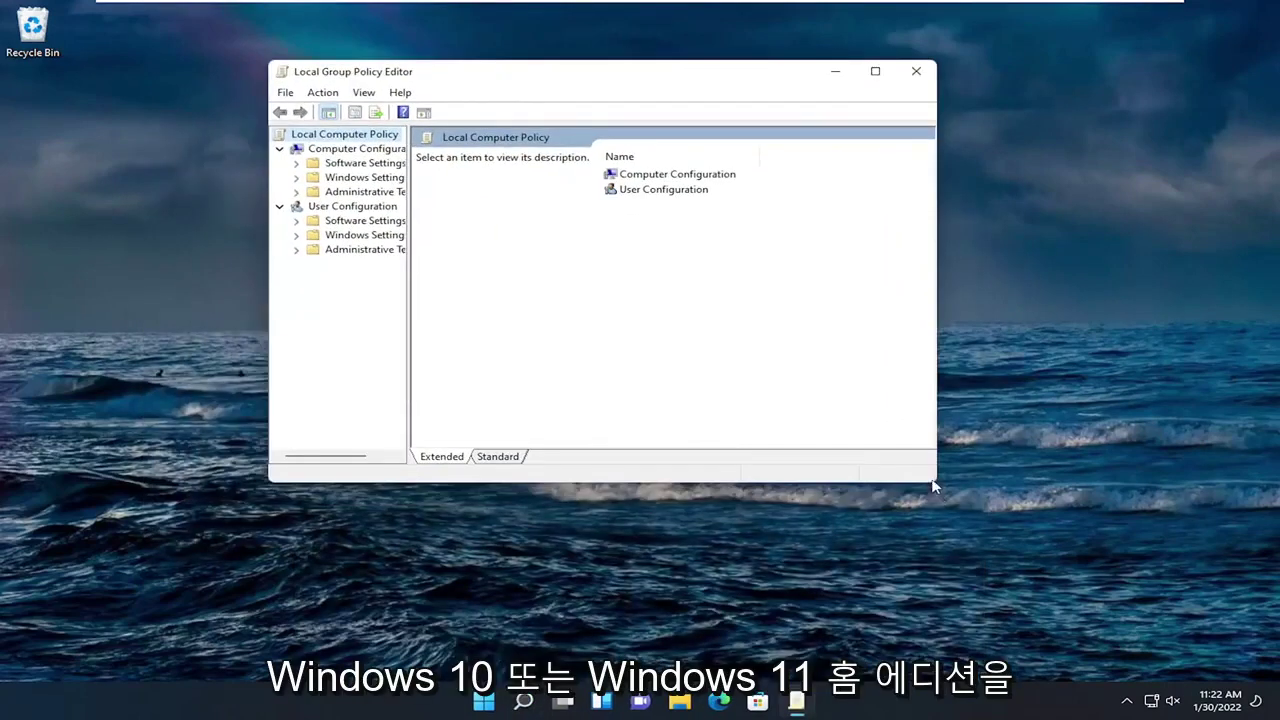
left_click_drag(933, 484, 1040, 622)
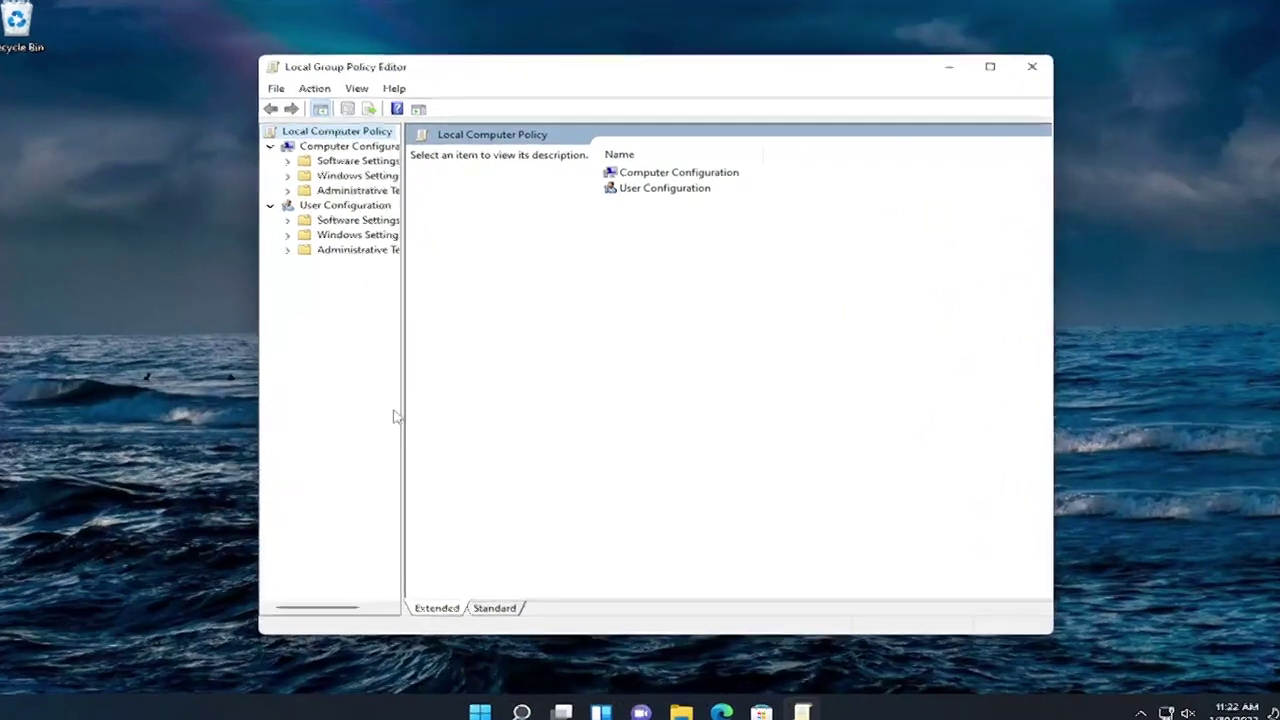
left_click_drag(388, 419, 488, 432)
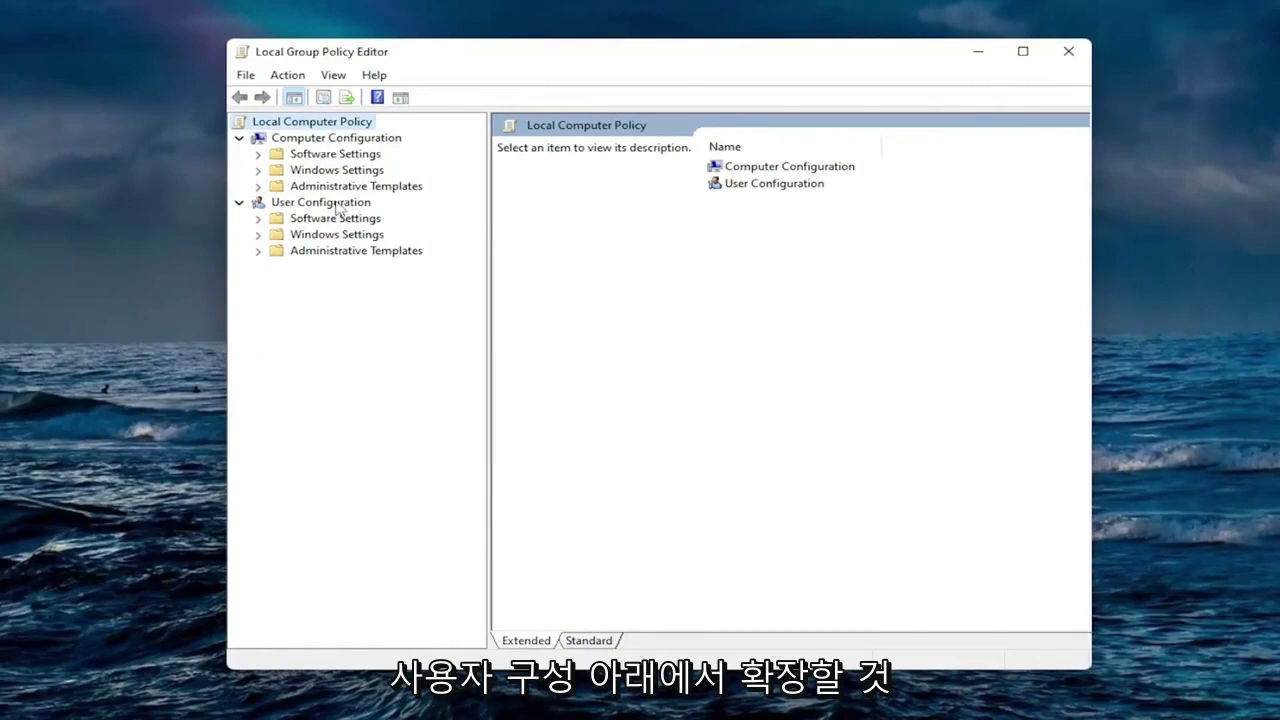
- Under User Configuration, go to Administrative Templates > Start Menu and Taskbar and select the policy "Remove Clock from the system notification area"
double_click(352, 252)
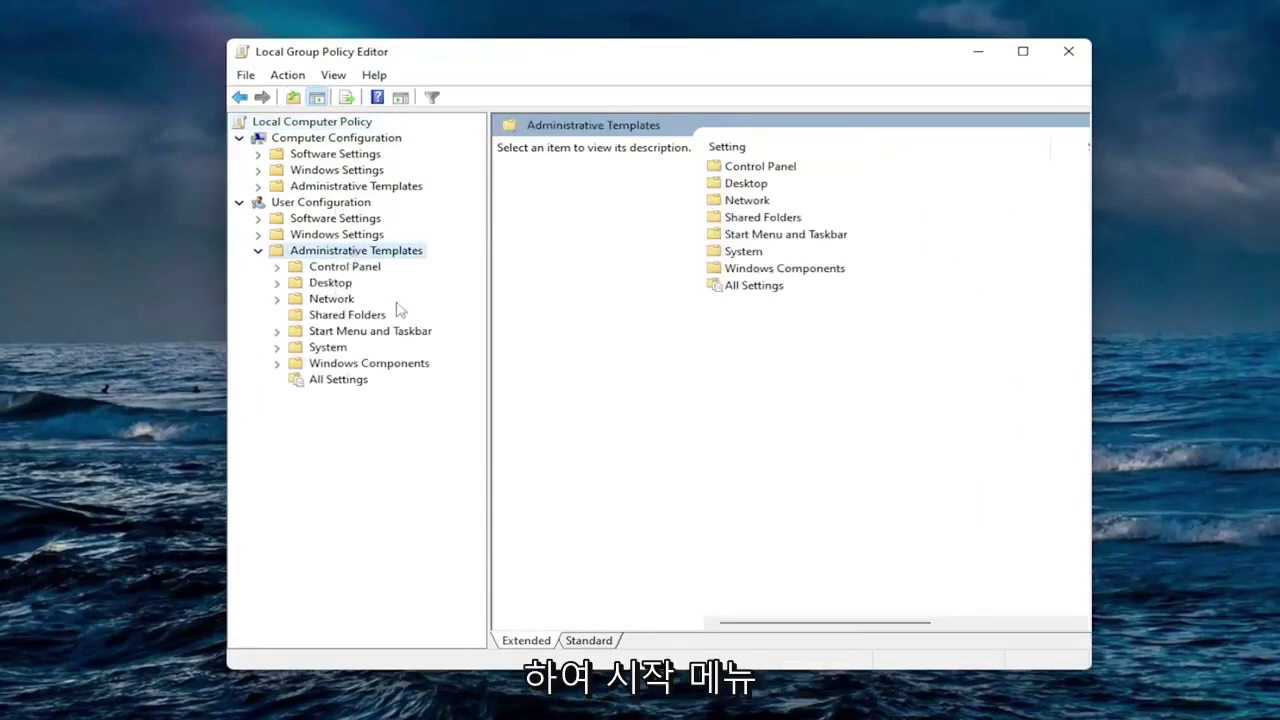
left_click(350, 333)
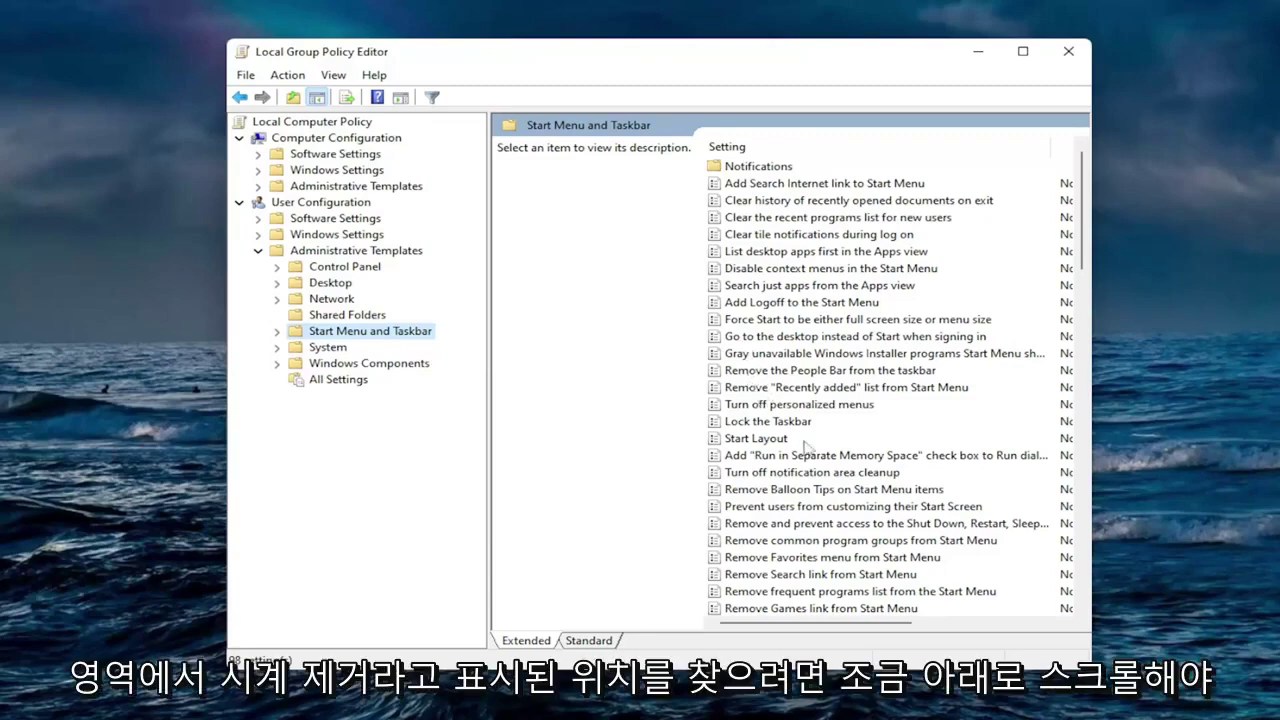
scroll(805, 445, "down", 5)
scroll(805, 445, "down", 4)
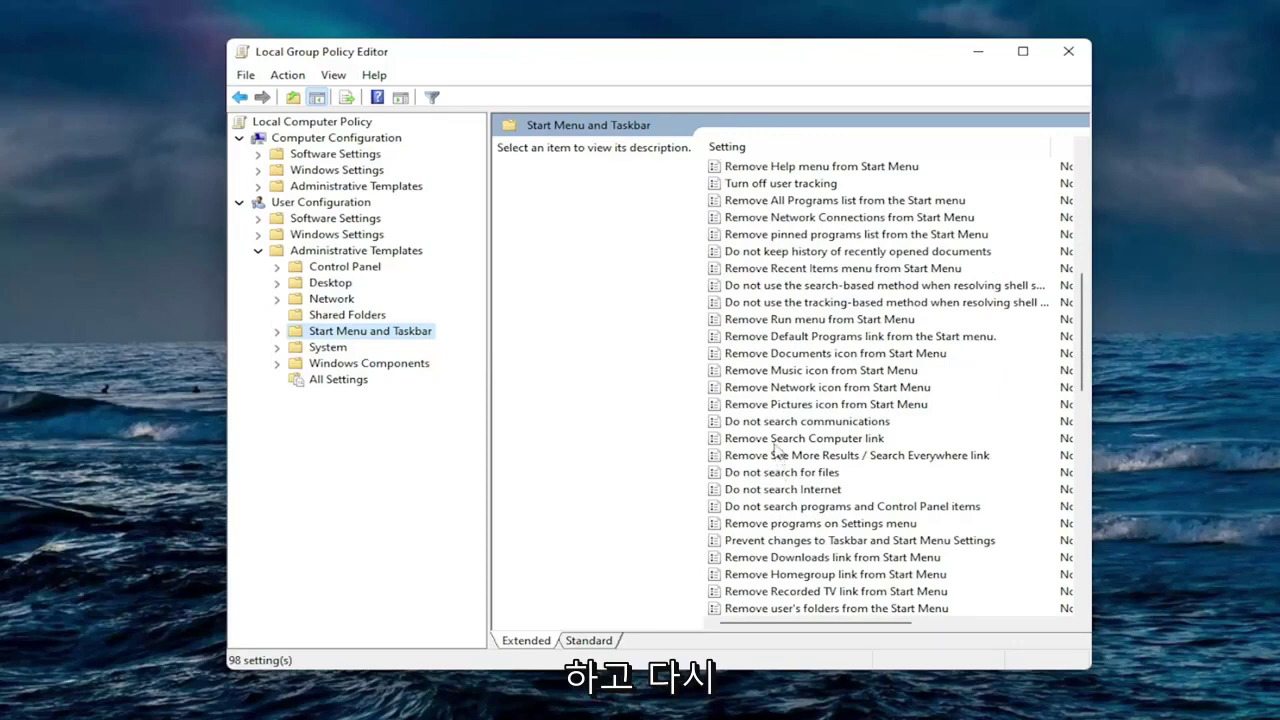
scroll(776, 448, "down", 1)
scroll(776, 448, "down", 1)
left_click(784, 557)
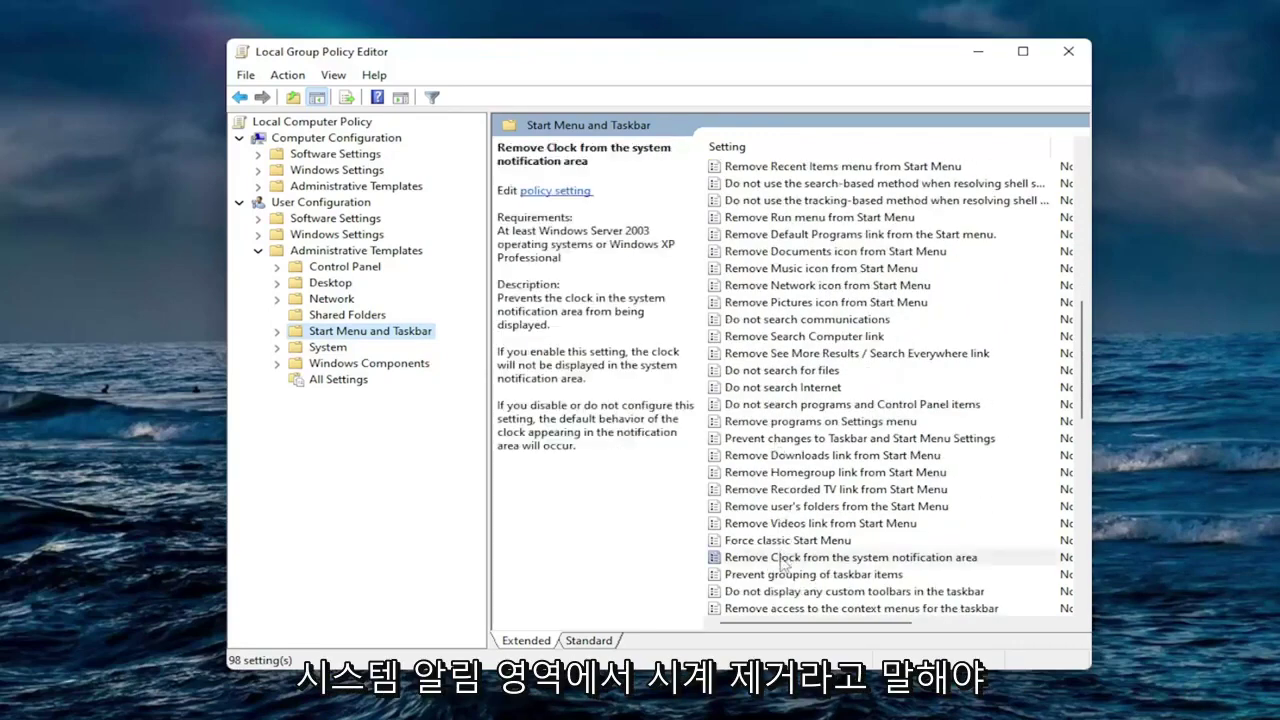
scroll(800, 500, "down", 2)
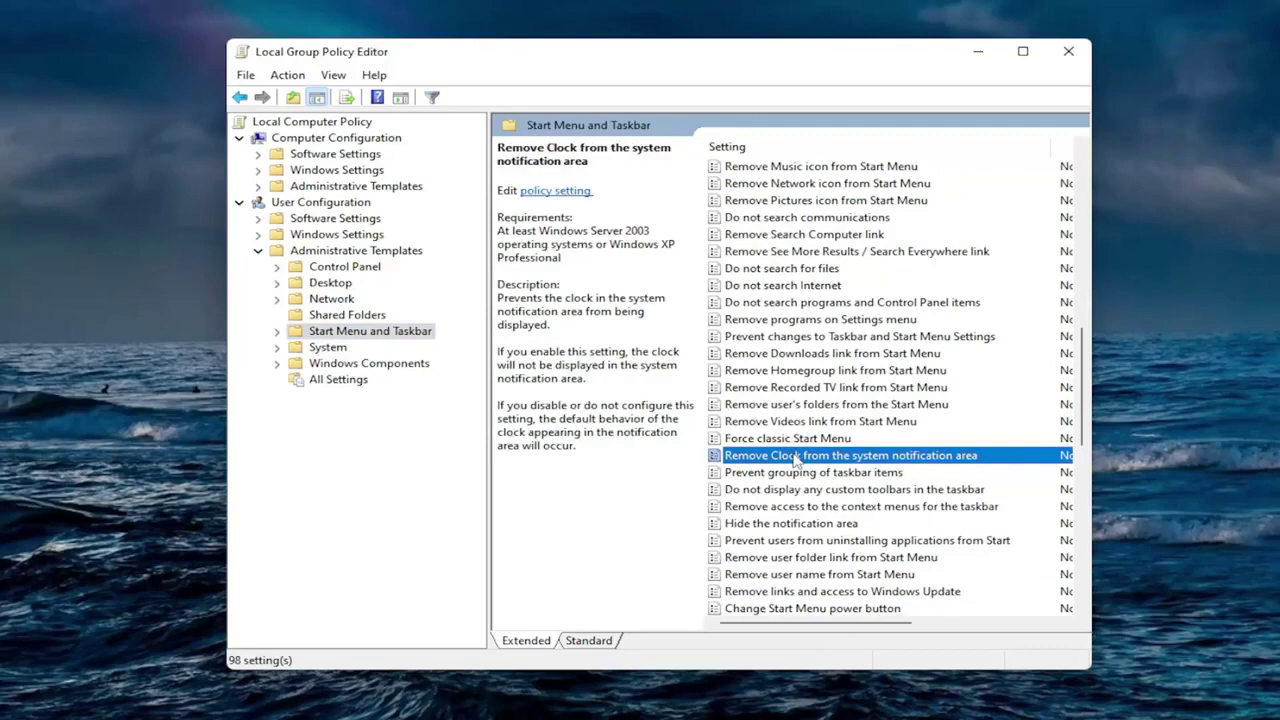
- Set the policy "Remove Clock from the system notification area" to Enabled and apply it
double_click(795, 457)
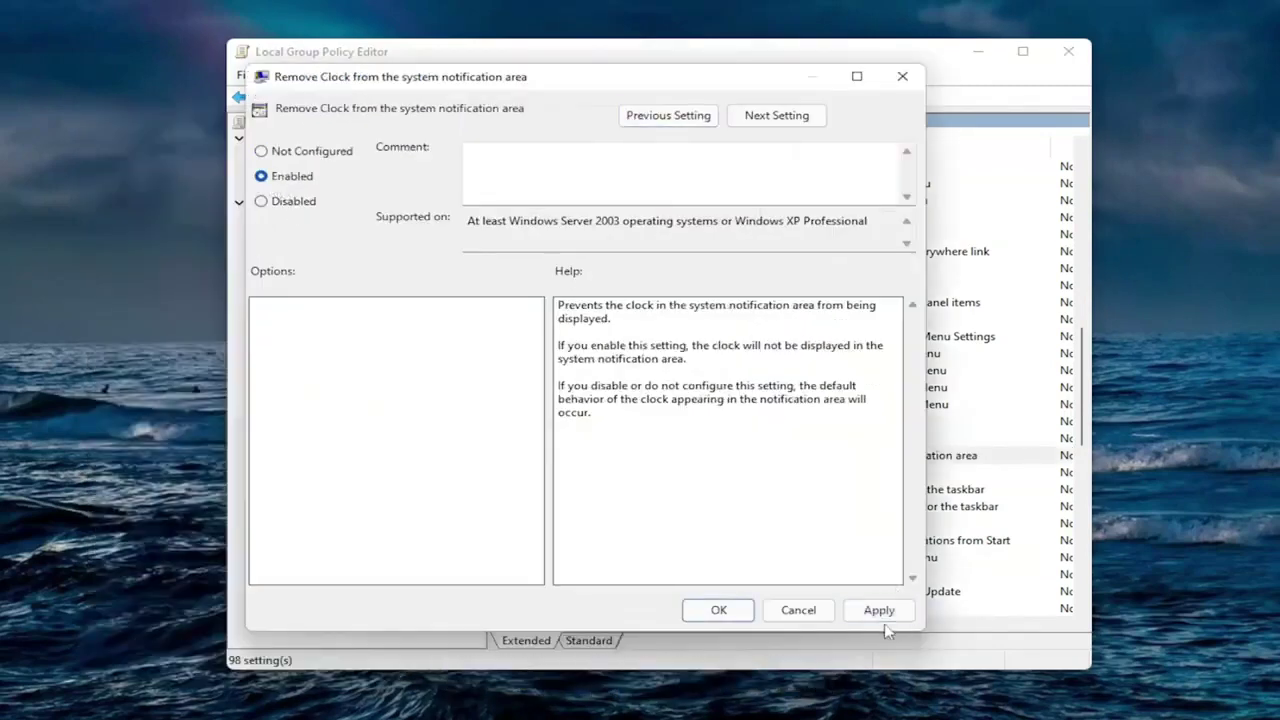
left_click(874, 608)
left_click(722, 608)
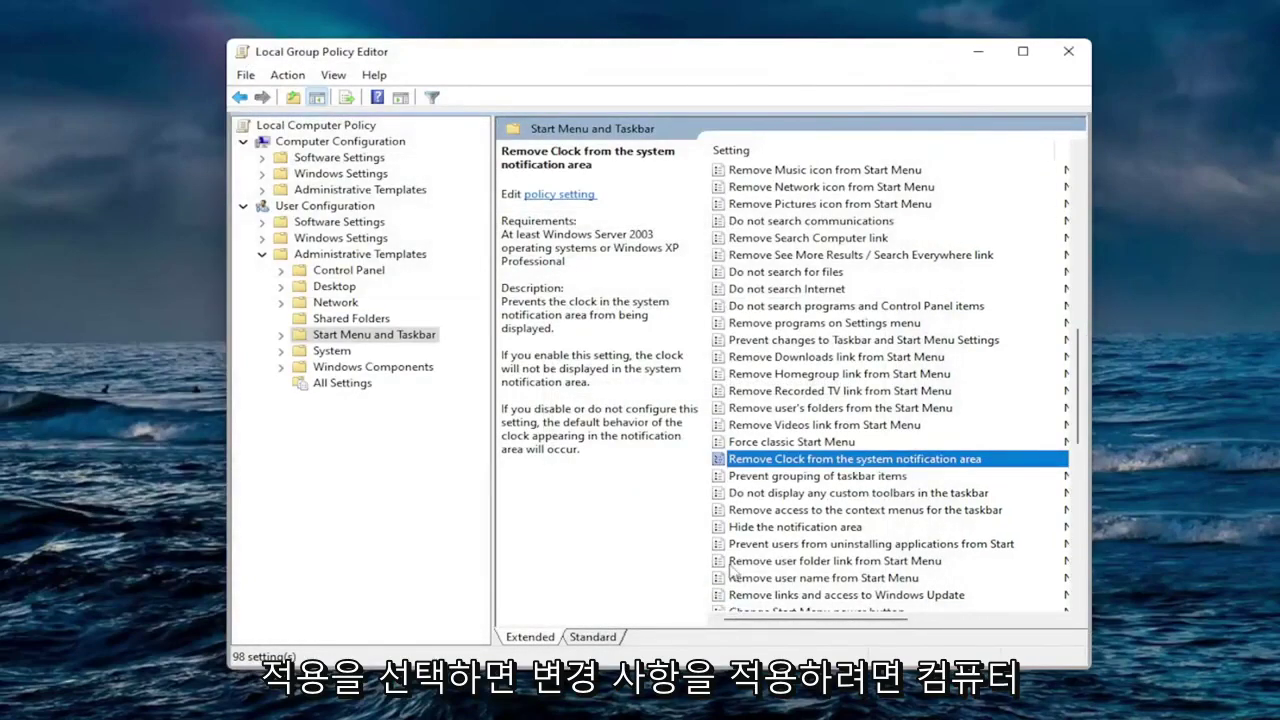
- Set the policy "Remove Clock from the system notification area" to Not Configured, confirm it, and close the Local Group Policy Editor
double_click(772, 460)
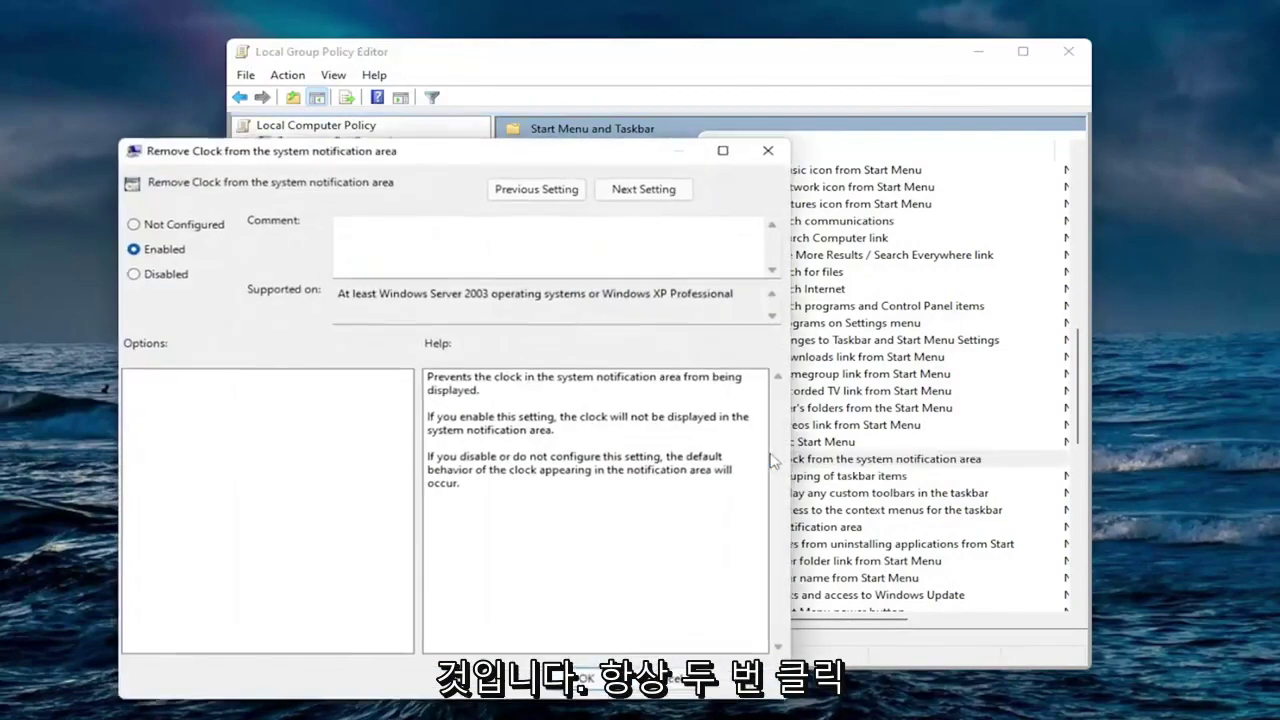
left_click(175, 229)
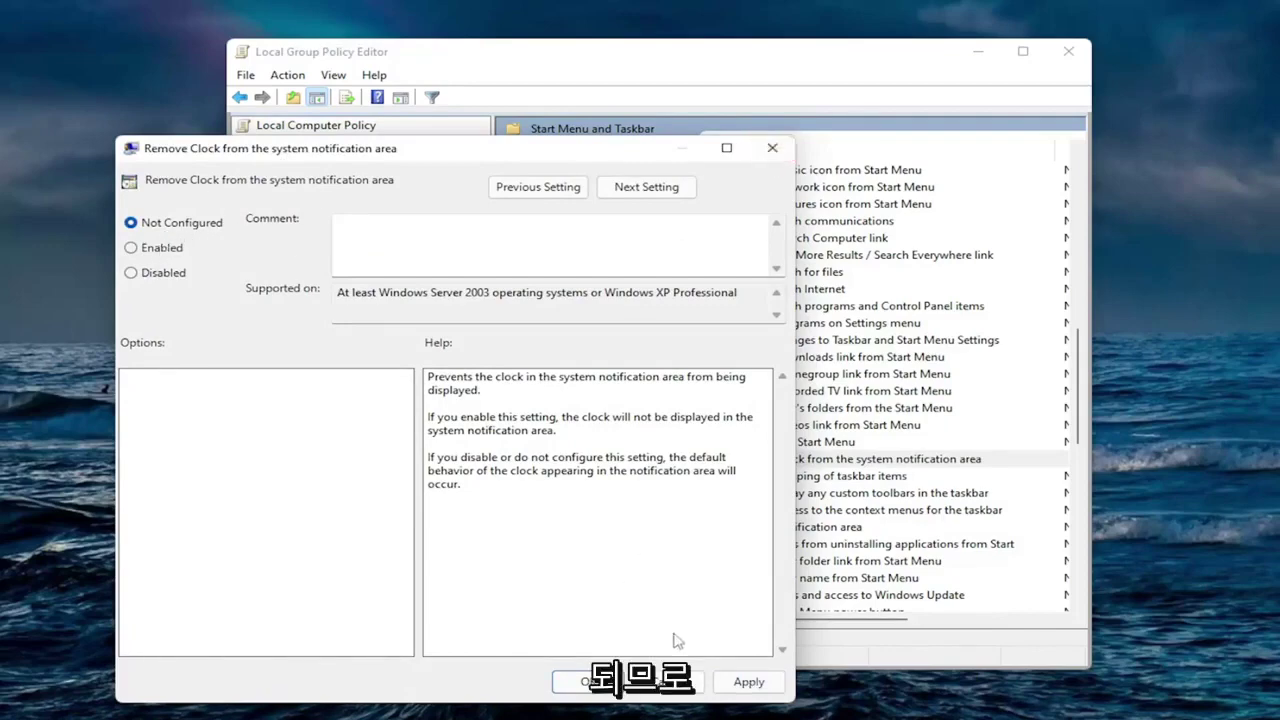
left_click(585, 682)
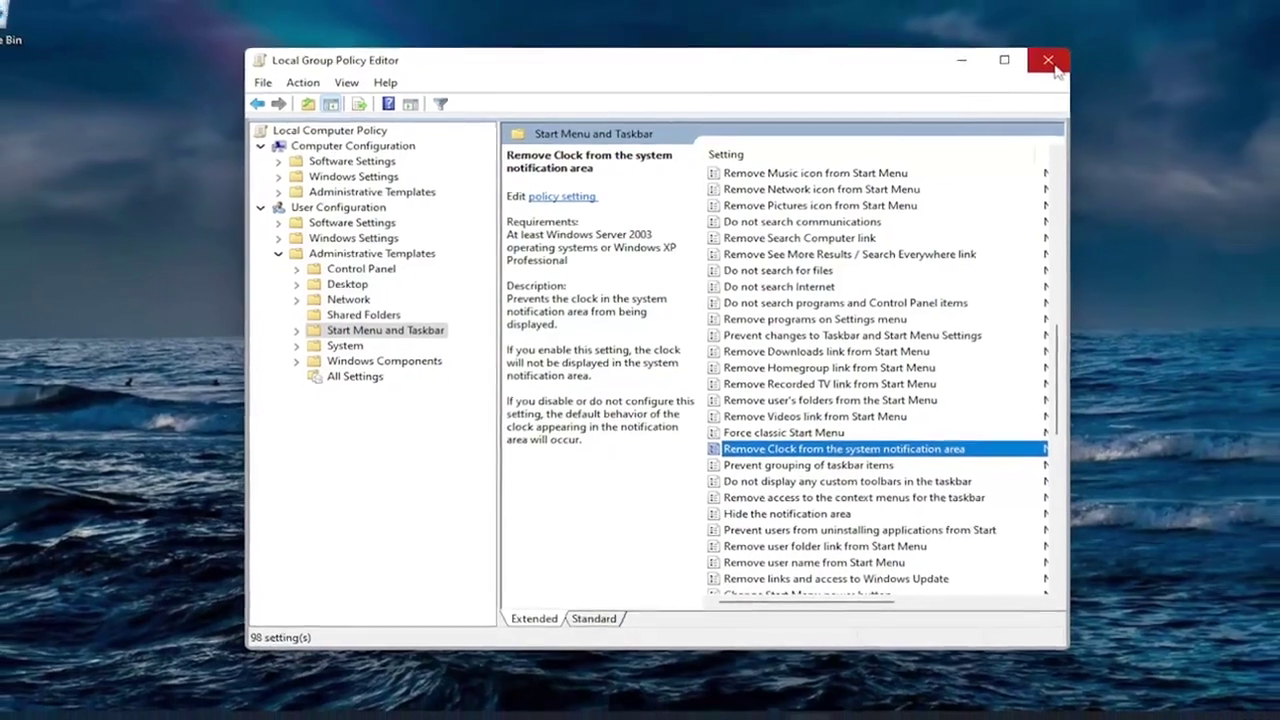
left_click(1048, 61)
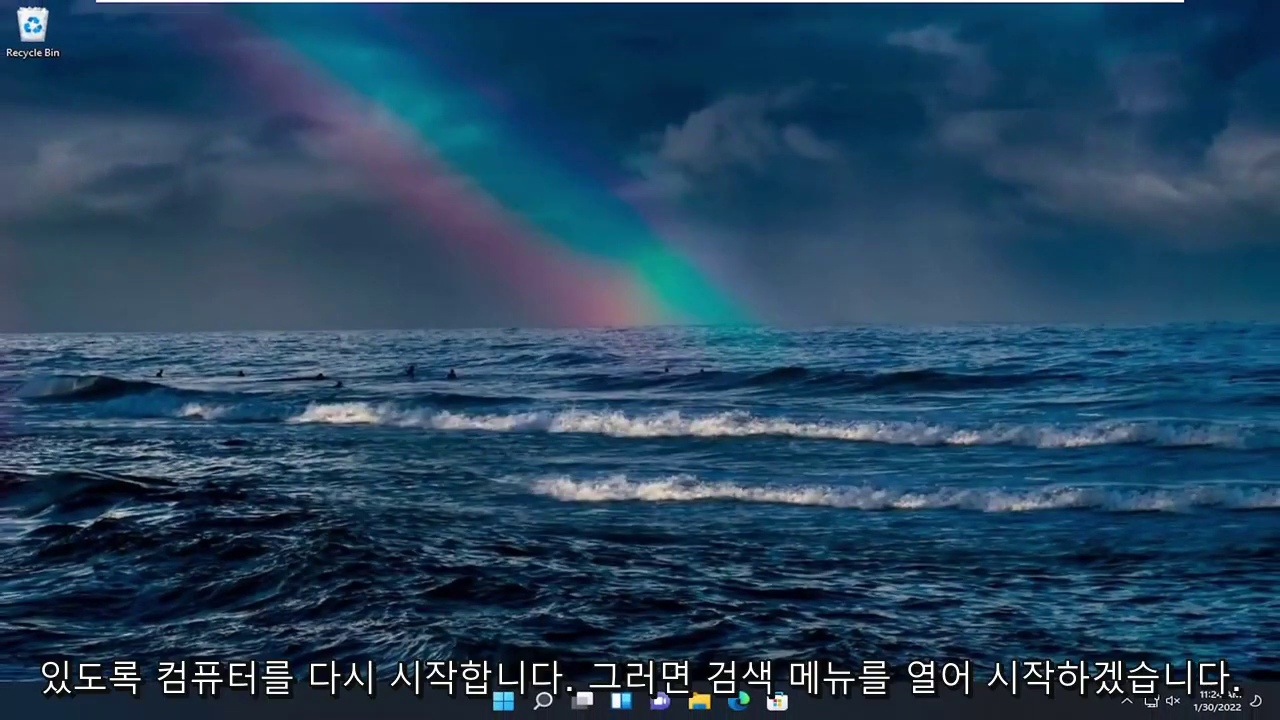
- Search Windows for regedit and run Registry Editor as administrator, allowing it to make changes to the device
left_click(546, 701)
type("reg")
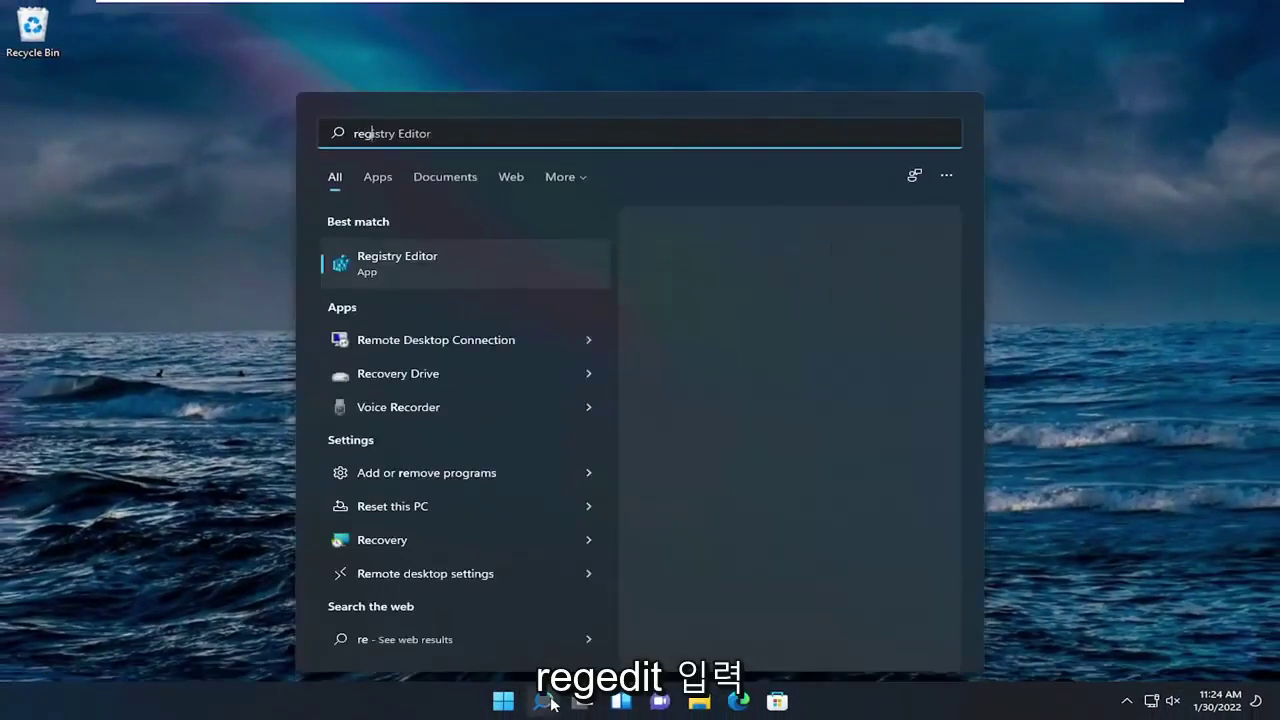
type("edit")
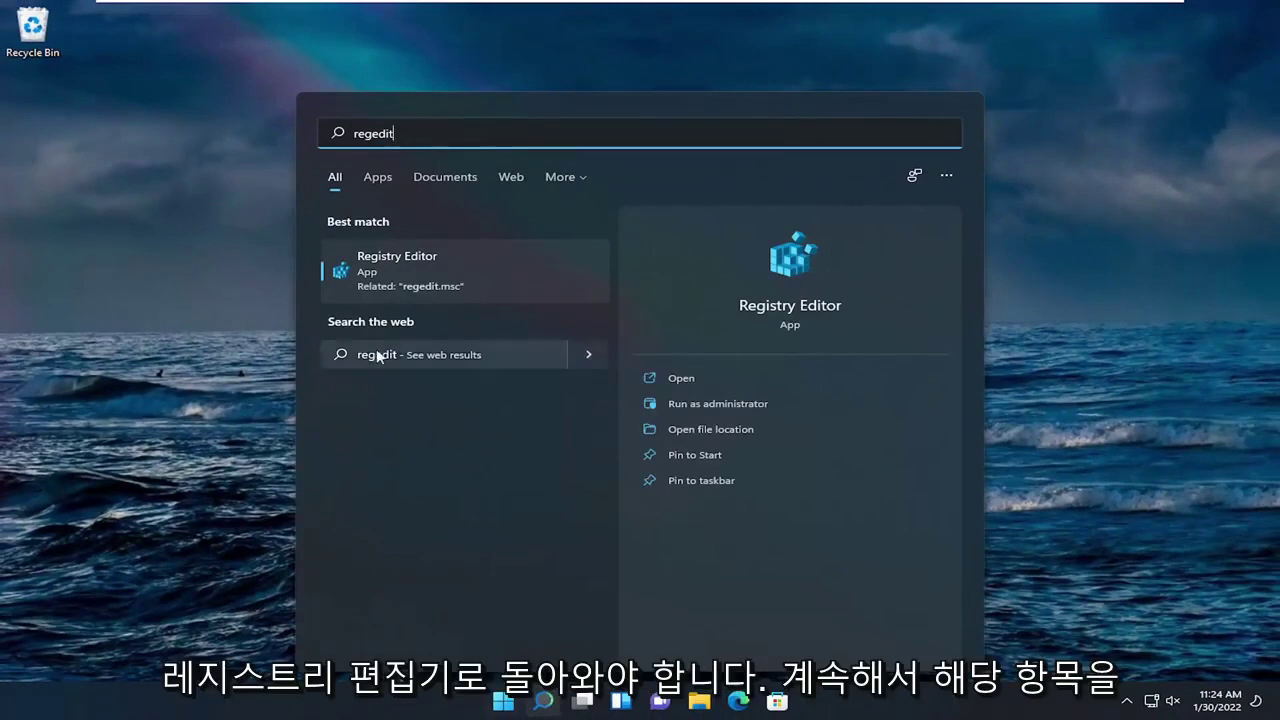
right_click(391, 263)
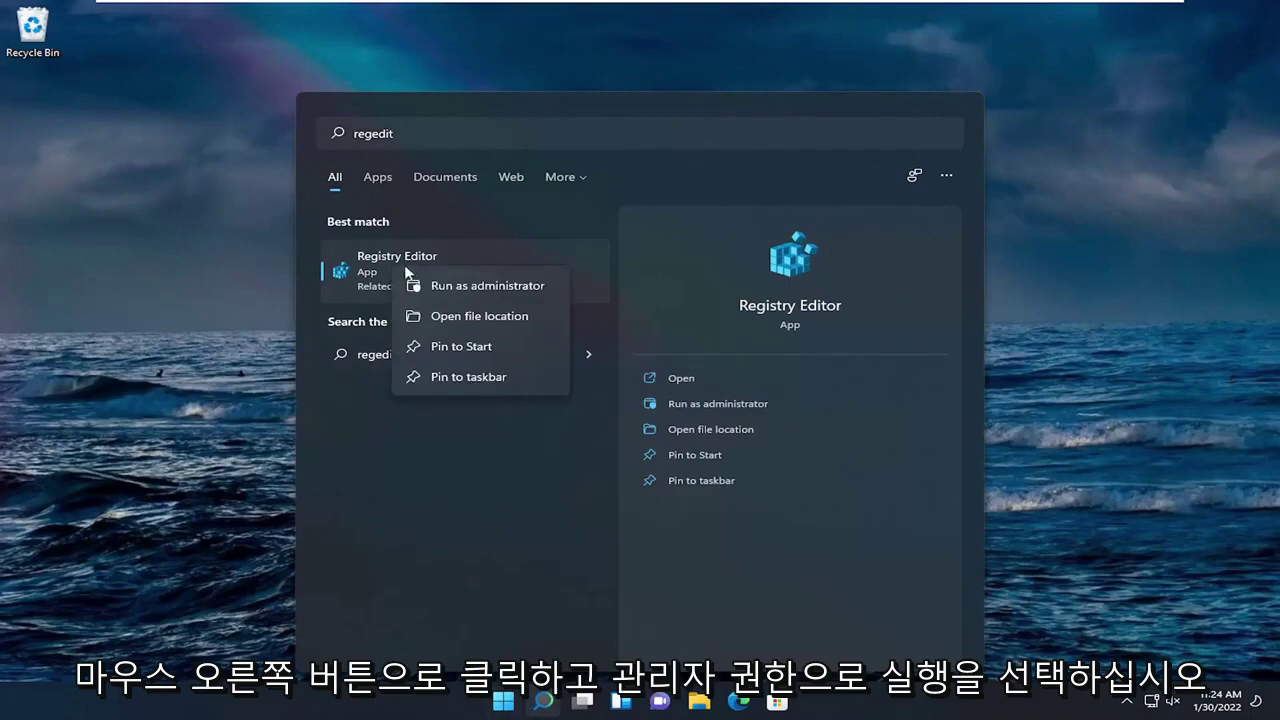
left_click(459, 289)
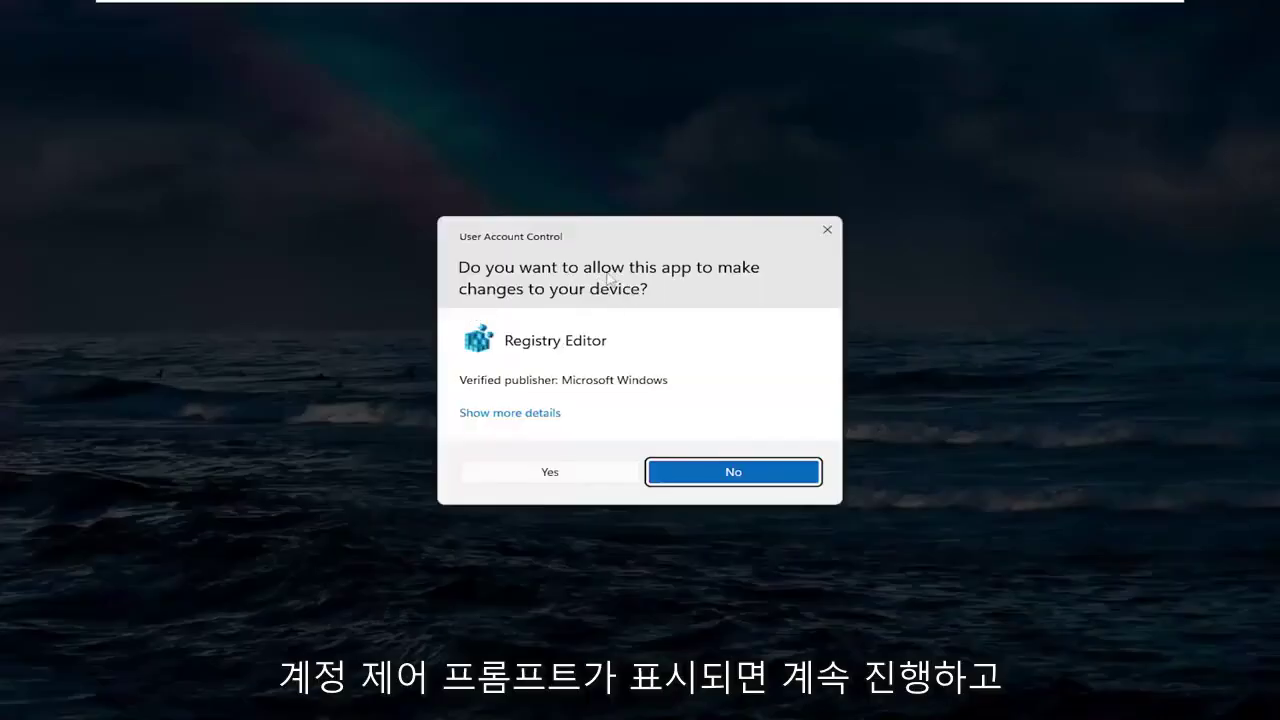
left_click(549, 472)
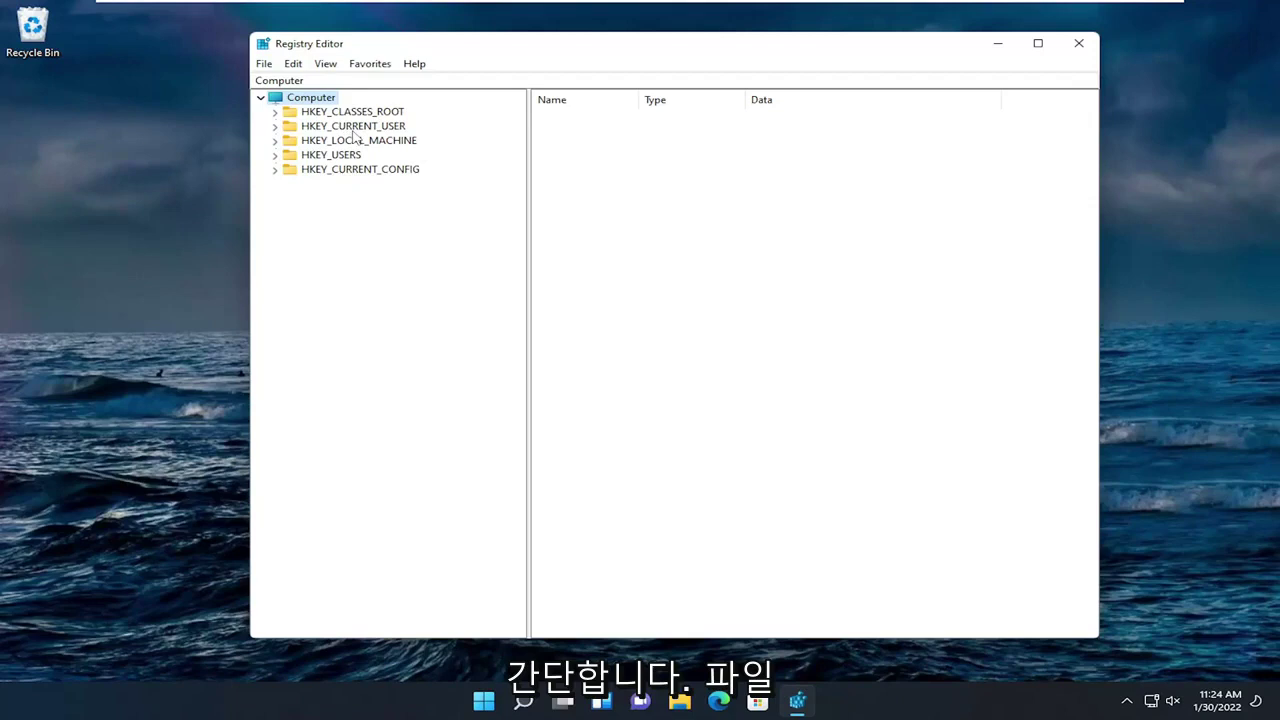
- View the registry file export options and the import dialog, closing each without exporting or importing anything
left_click(270, 65)
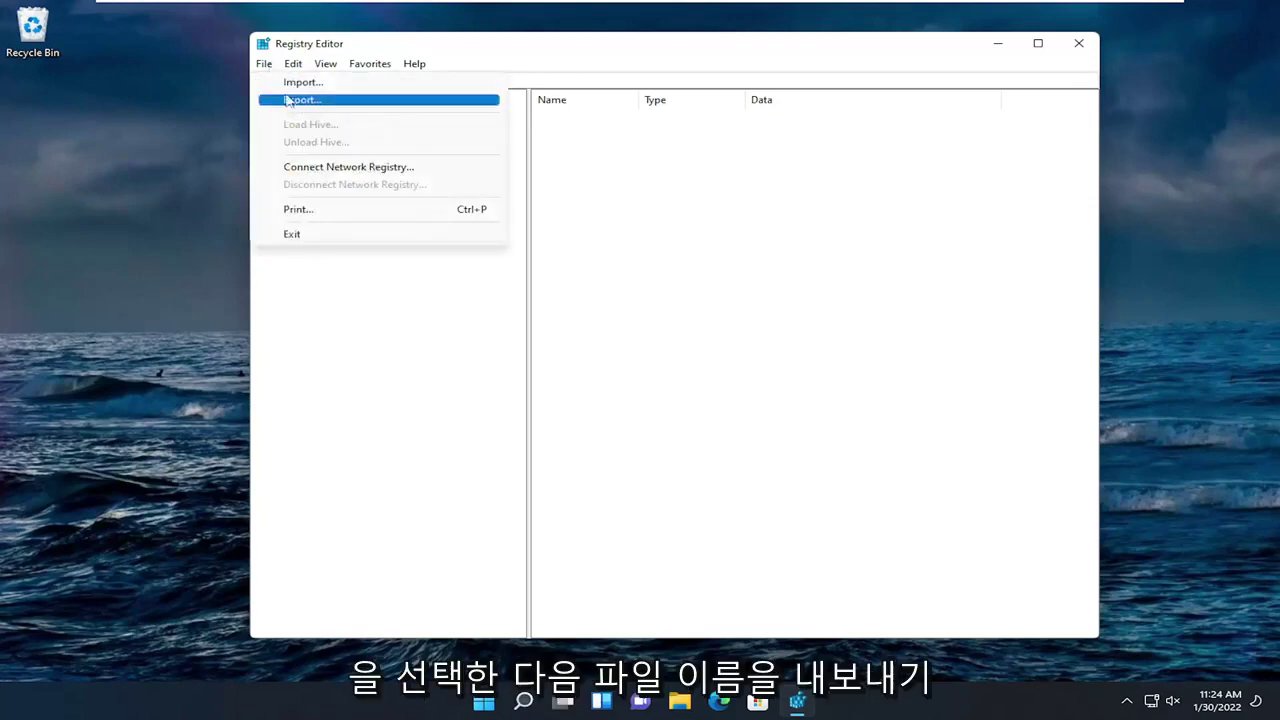
left_click(291, 101)
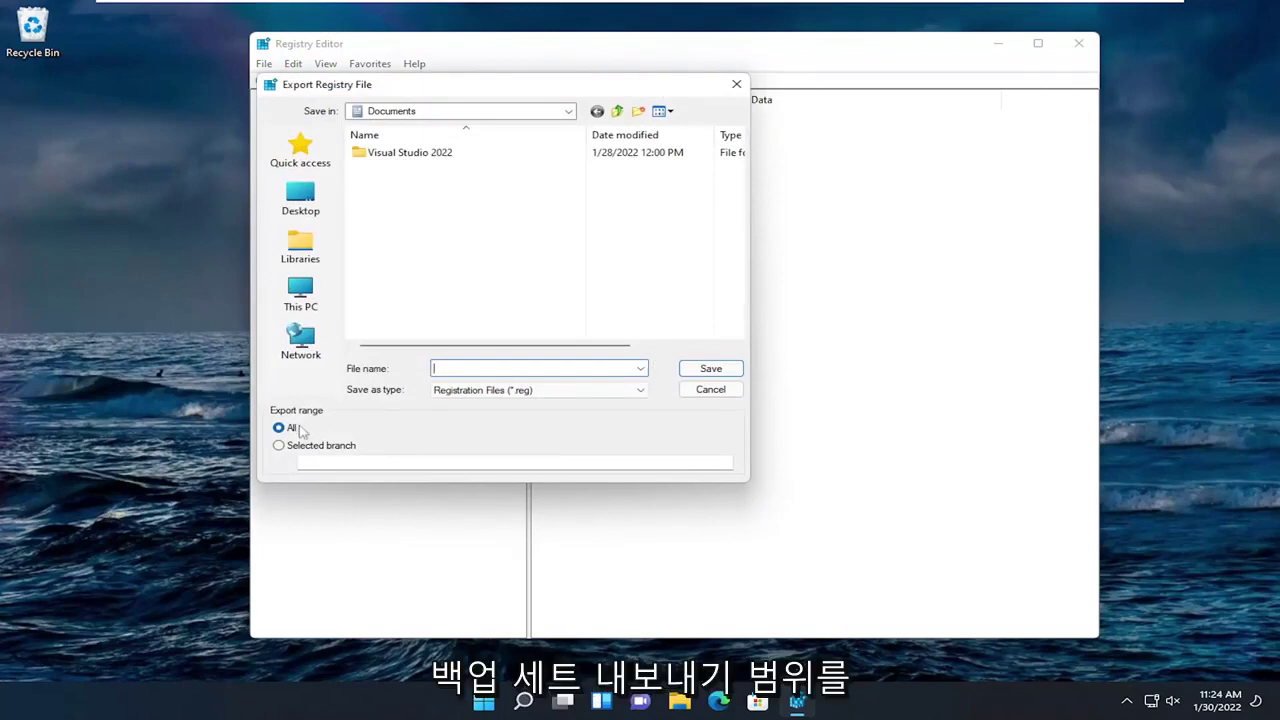
left_click(706, 393)
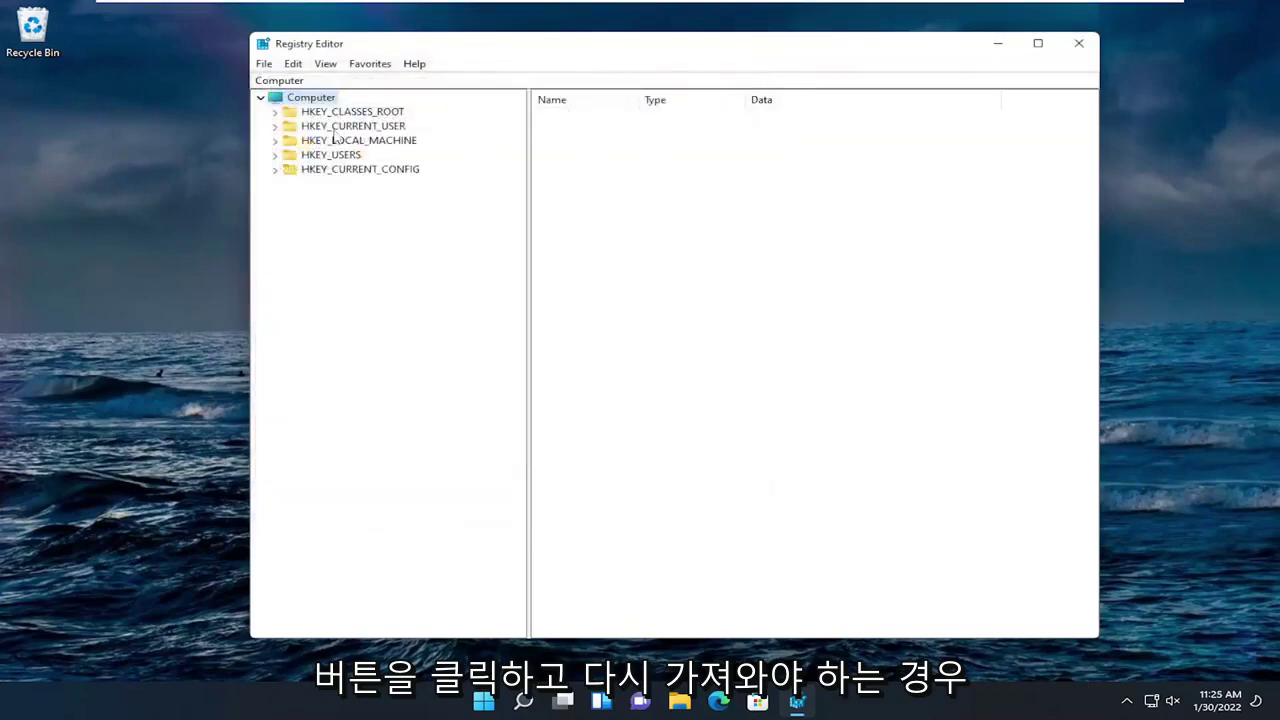
left_click(264, 63)
left_click(278, 83)
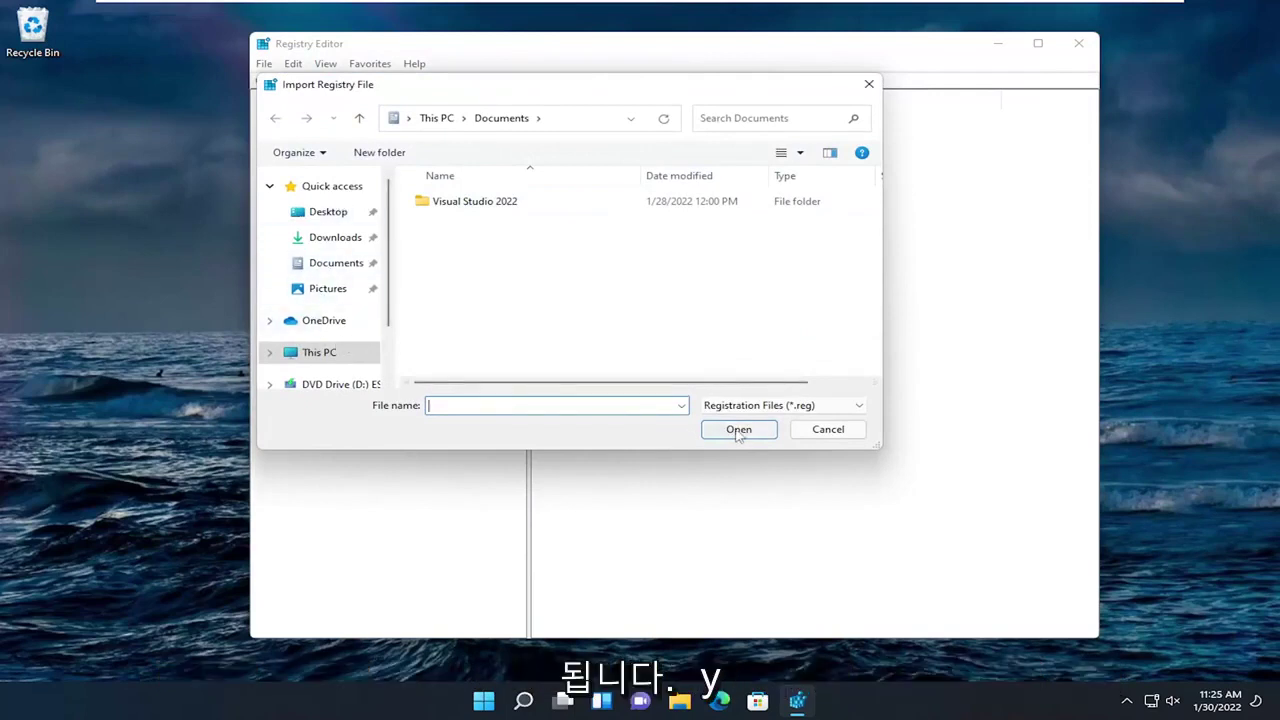
left_click(830, 431)
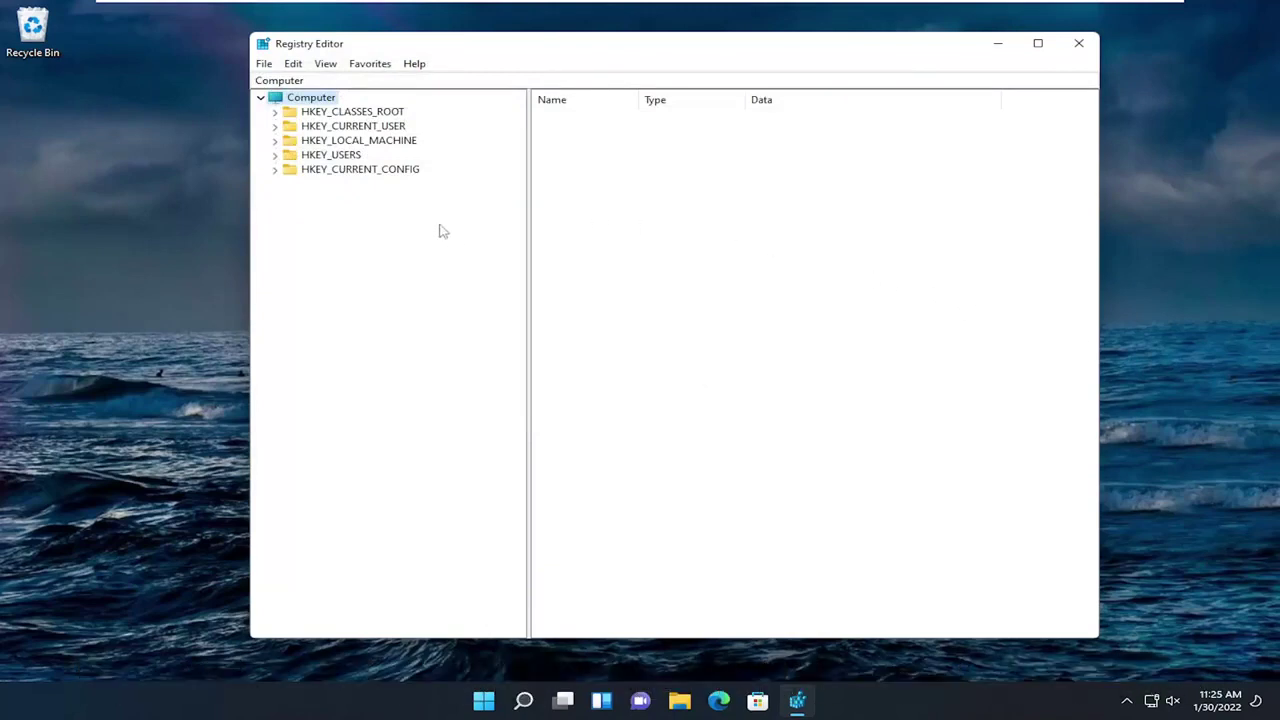
- Go to the registry key HKEY_CURRENT_USER\Software\Microsoft\Windows\CurrentVersion\Policies\Explorer
double_click(380, 127)
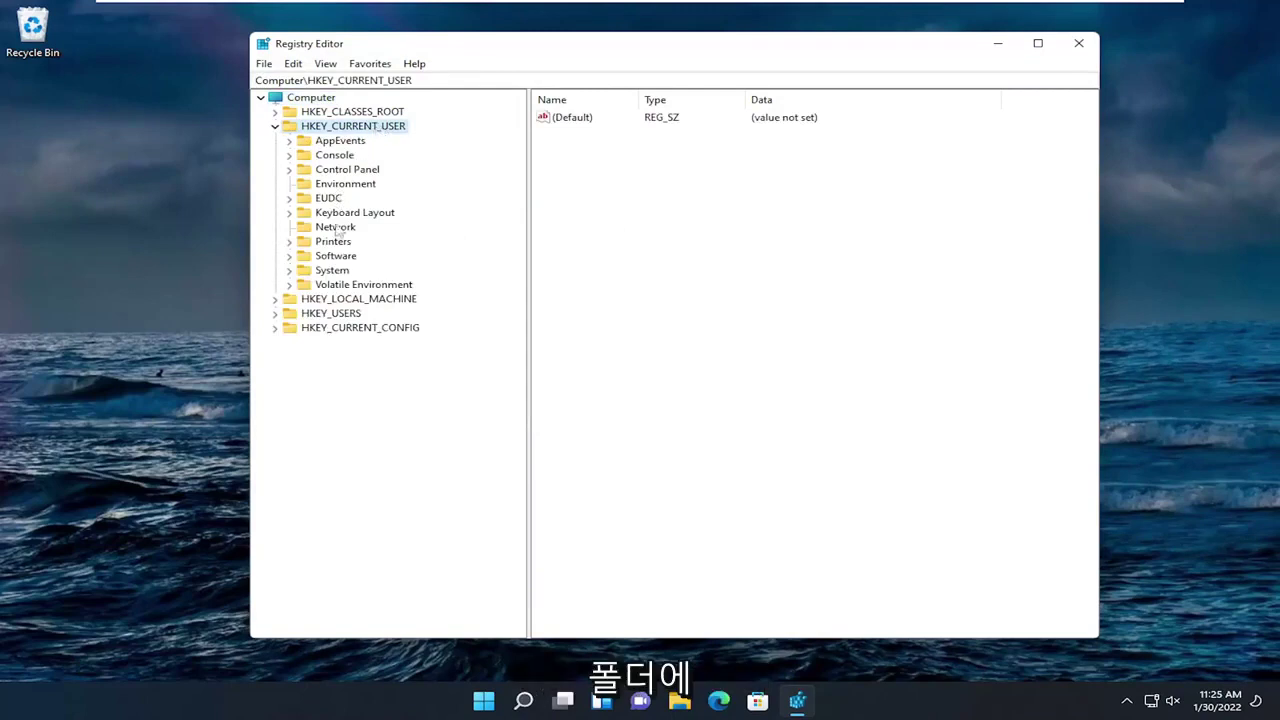
double_click(337, 257)
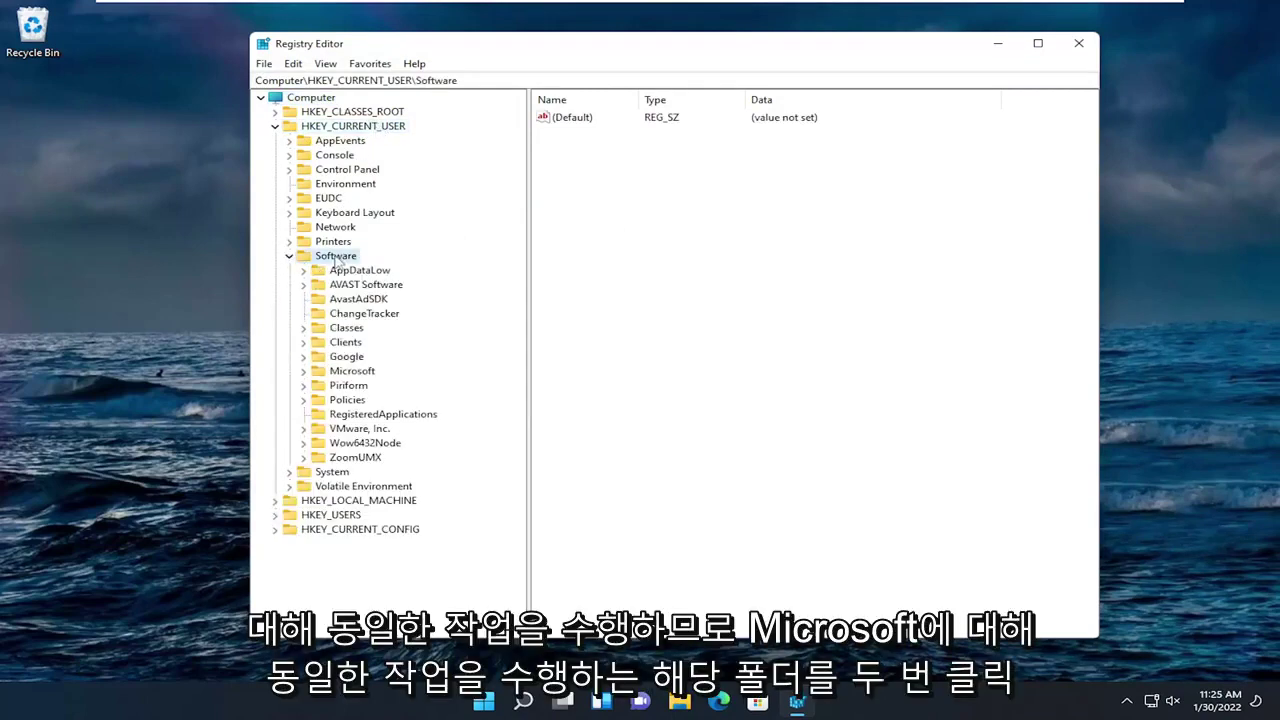
double_click(343, 374)
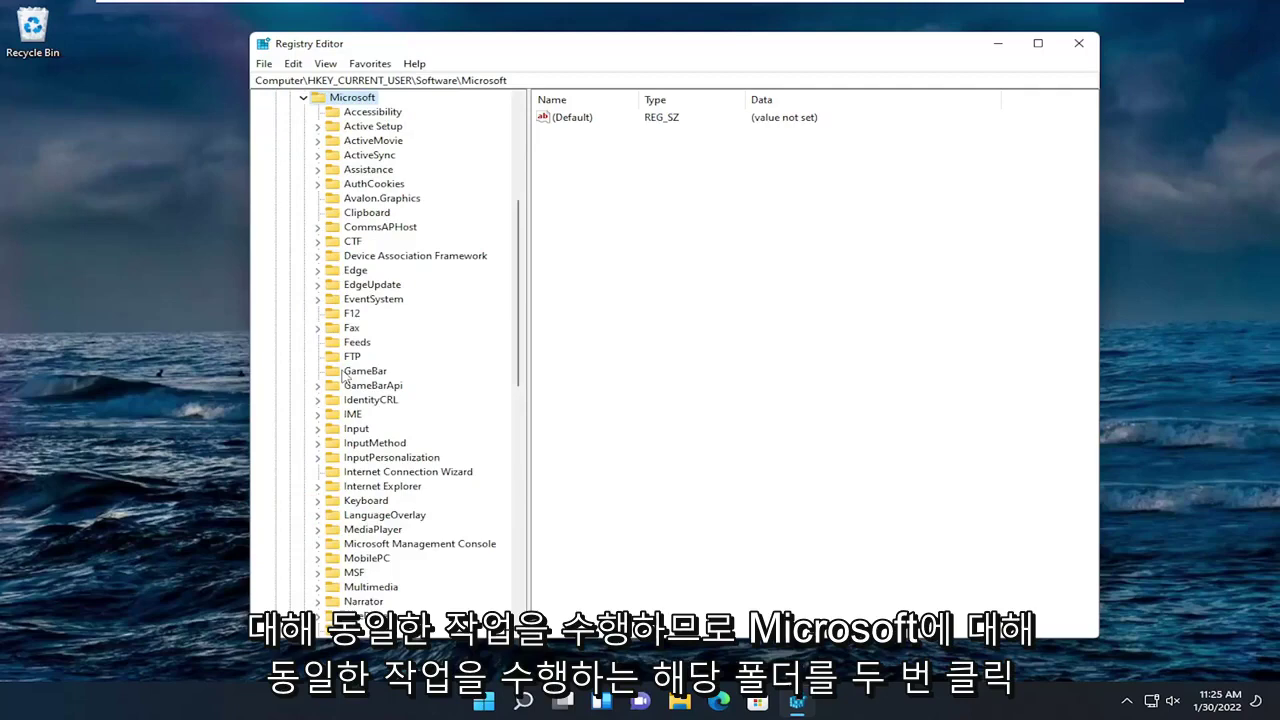
scroll(346, 372, "down", 8)
scroll(346, 372, "down", 5)
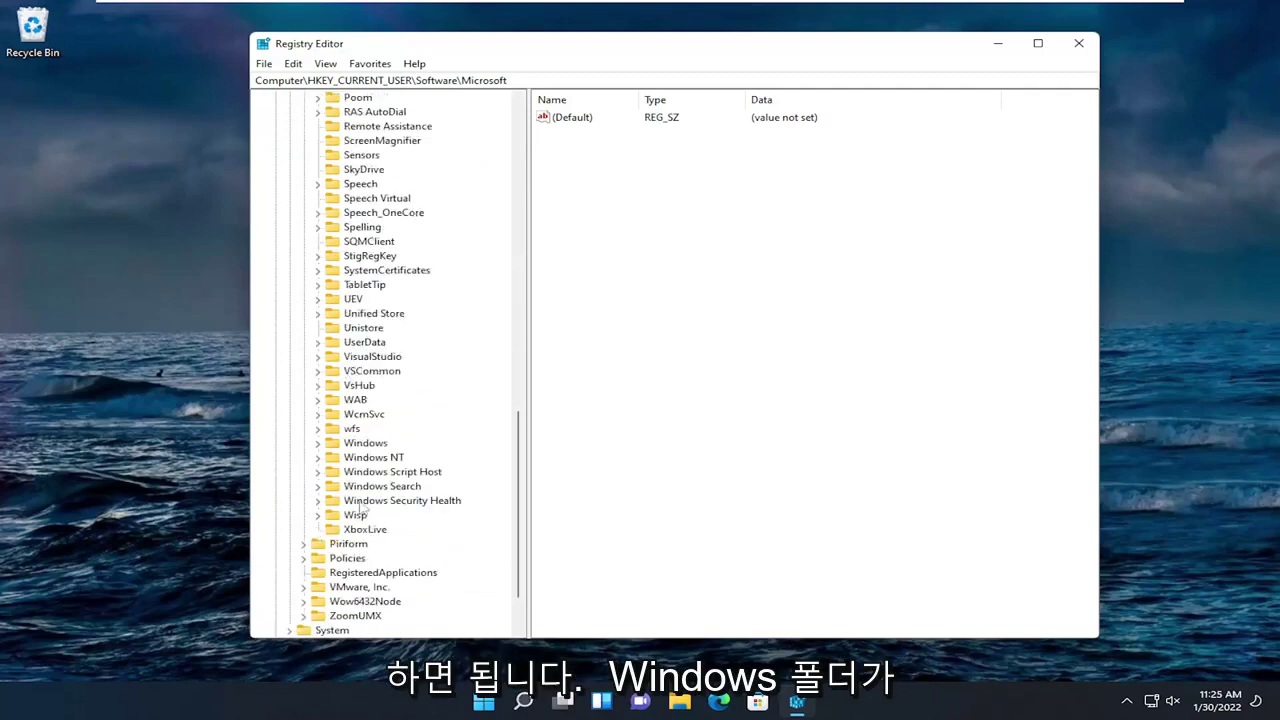
double_click(362, 445)
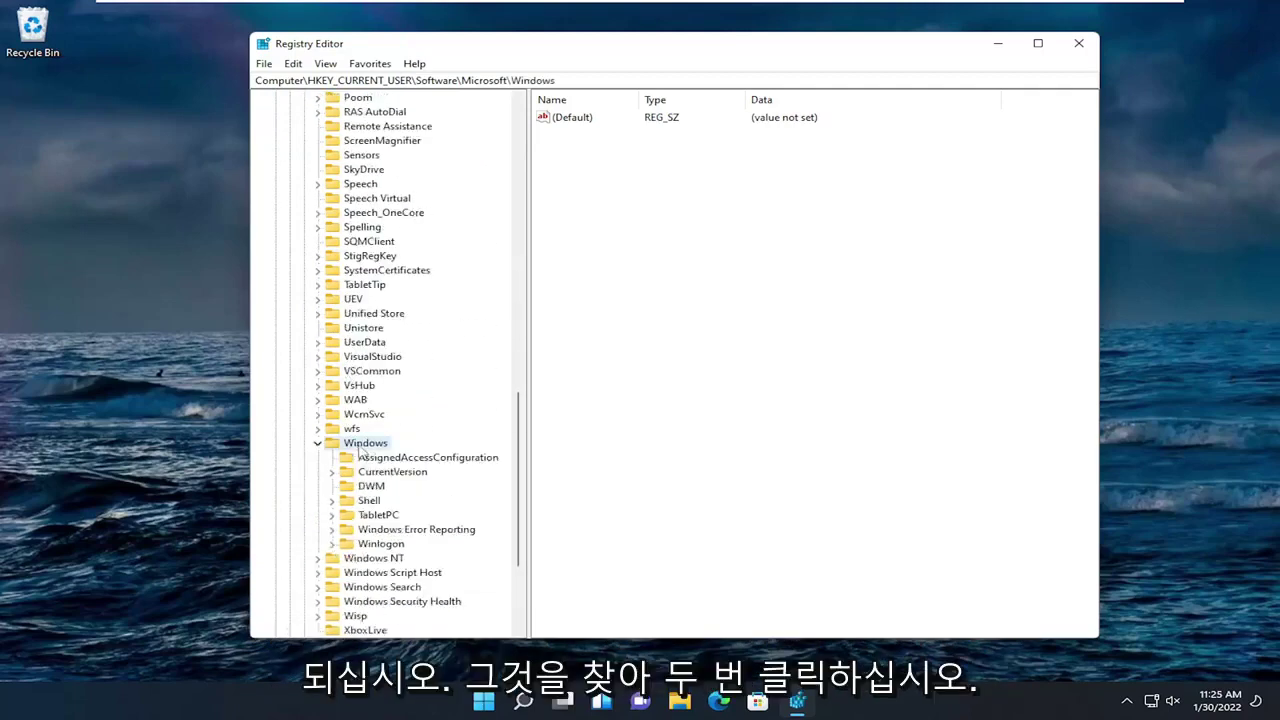
left_click(379, 474)
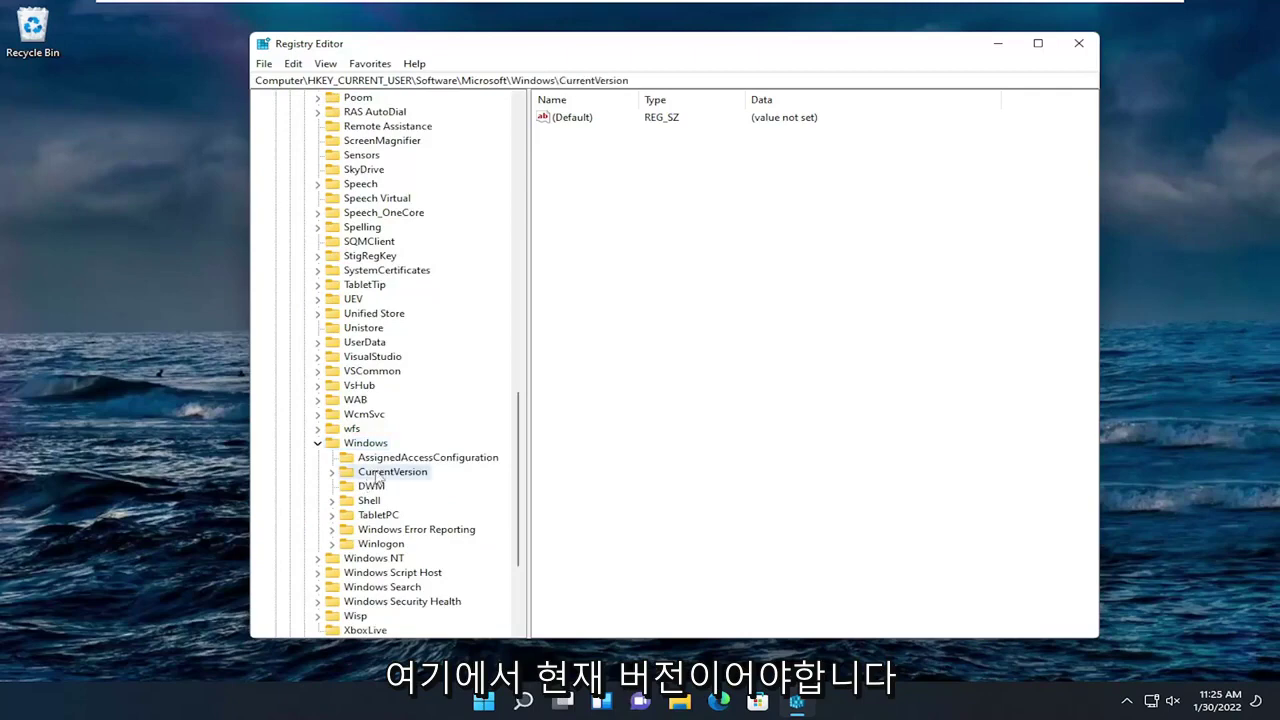
double_click(379, 474)
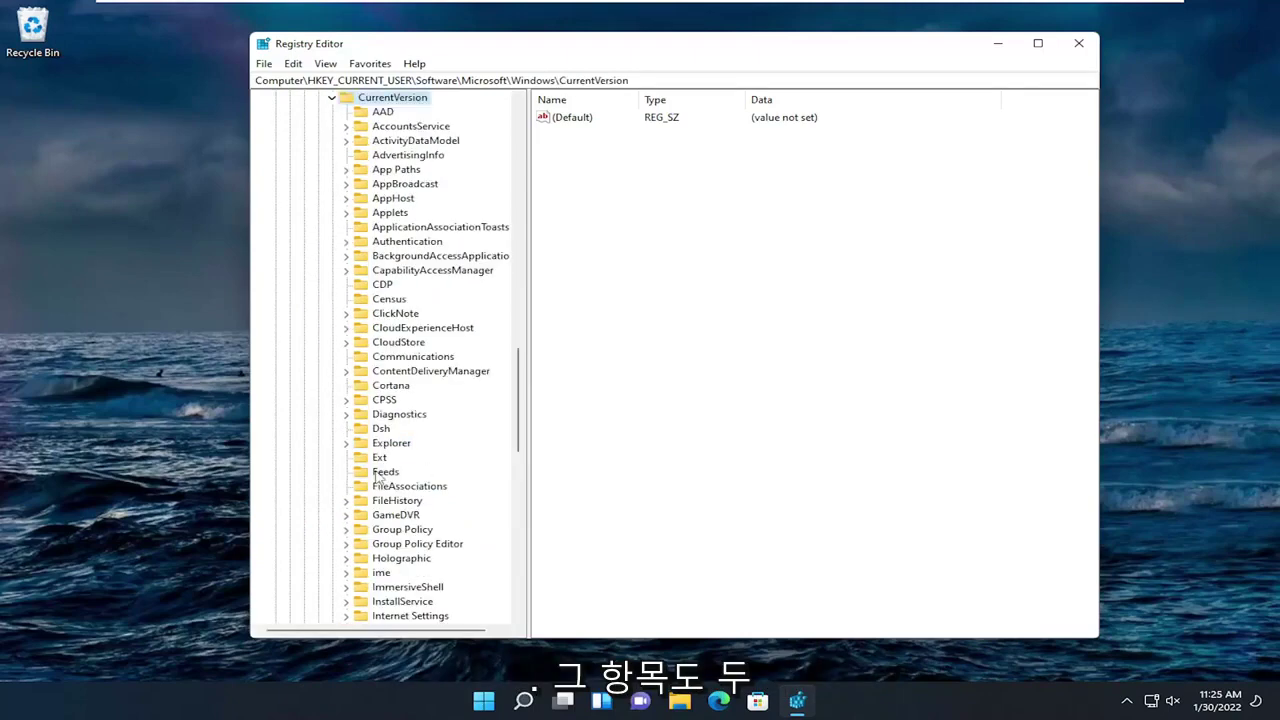
scroll(380, 470, "down", 7)
double_click(388, 401)
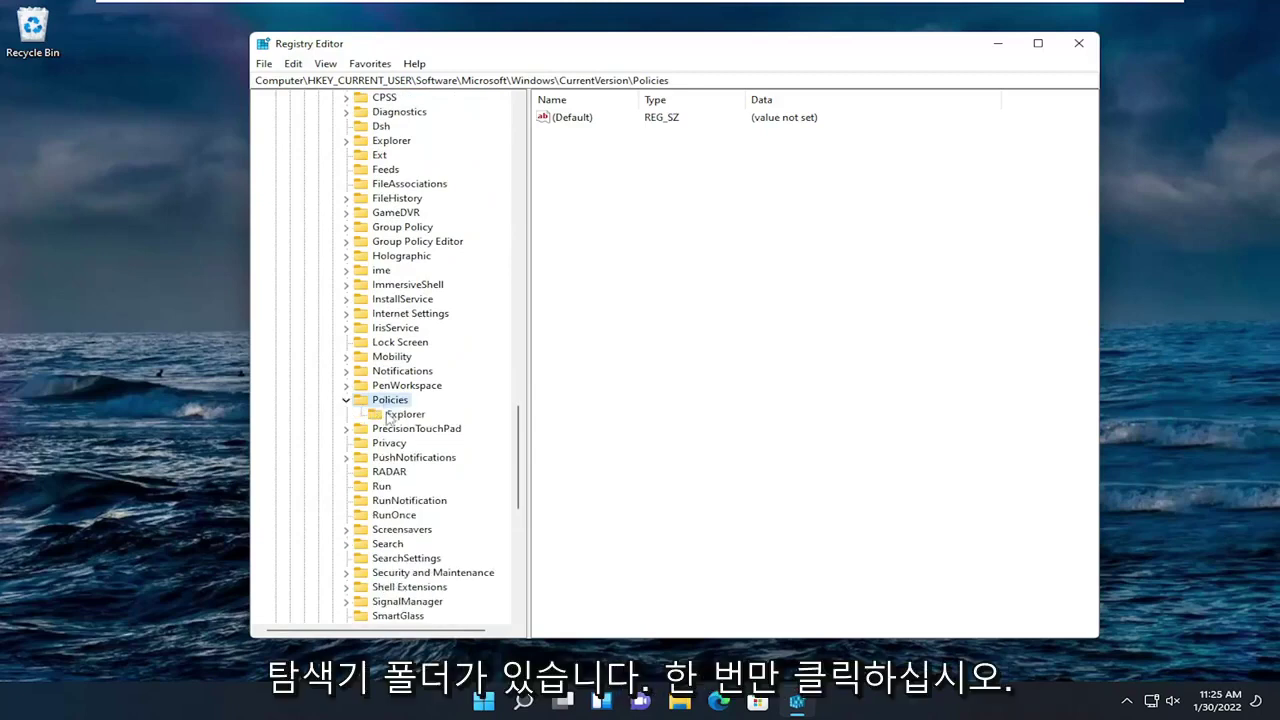
left_click(392, 416)
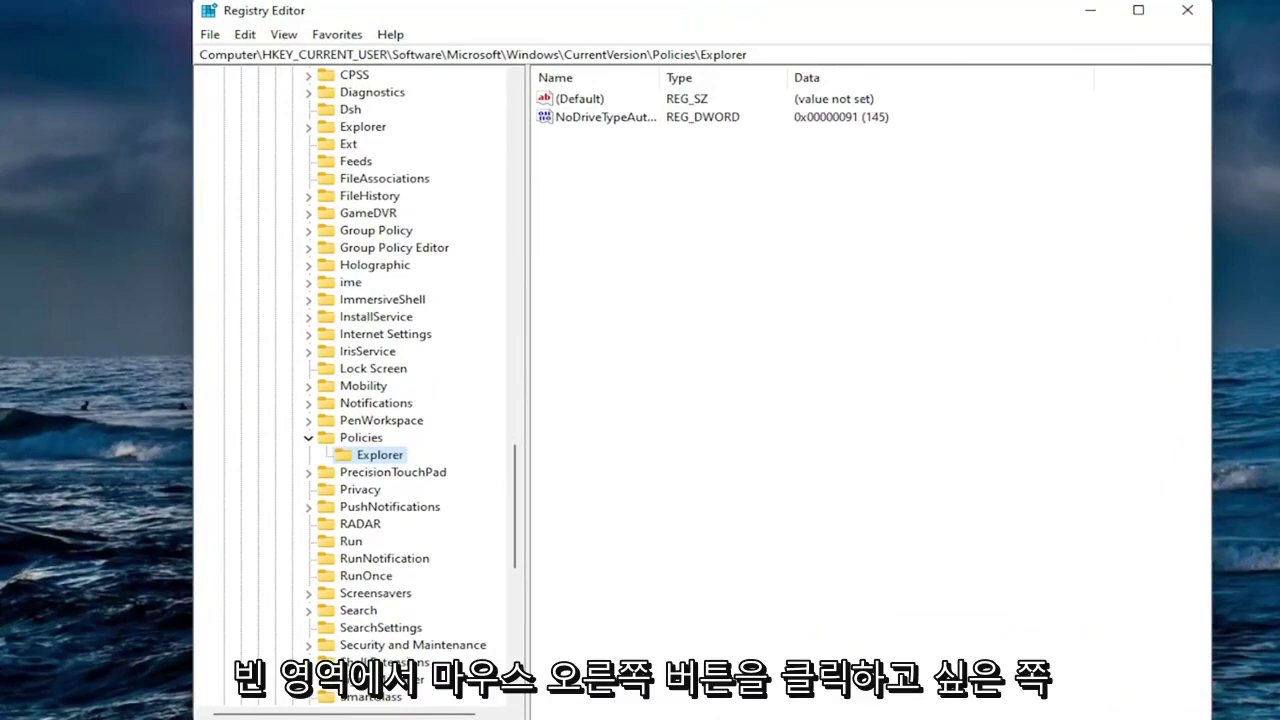
- Create a new DWORD (32-bit) value named HideClock in the Policies\Explorer key
right_click(740, 222)
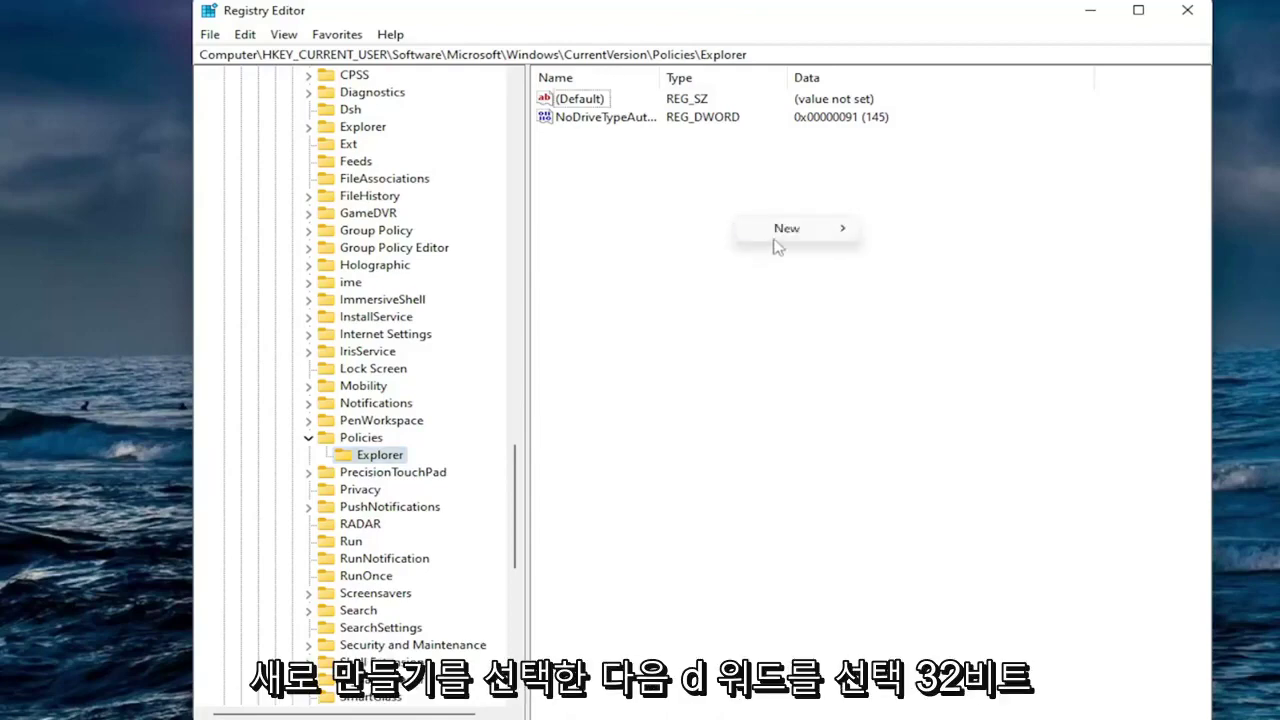
mouse_move(786, 229)
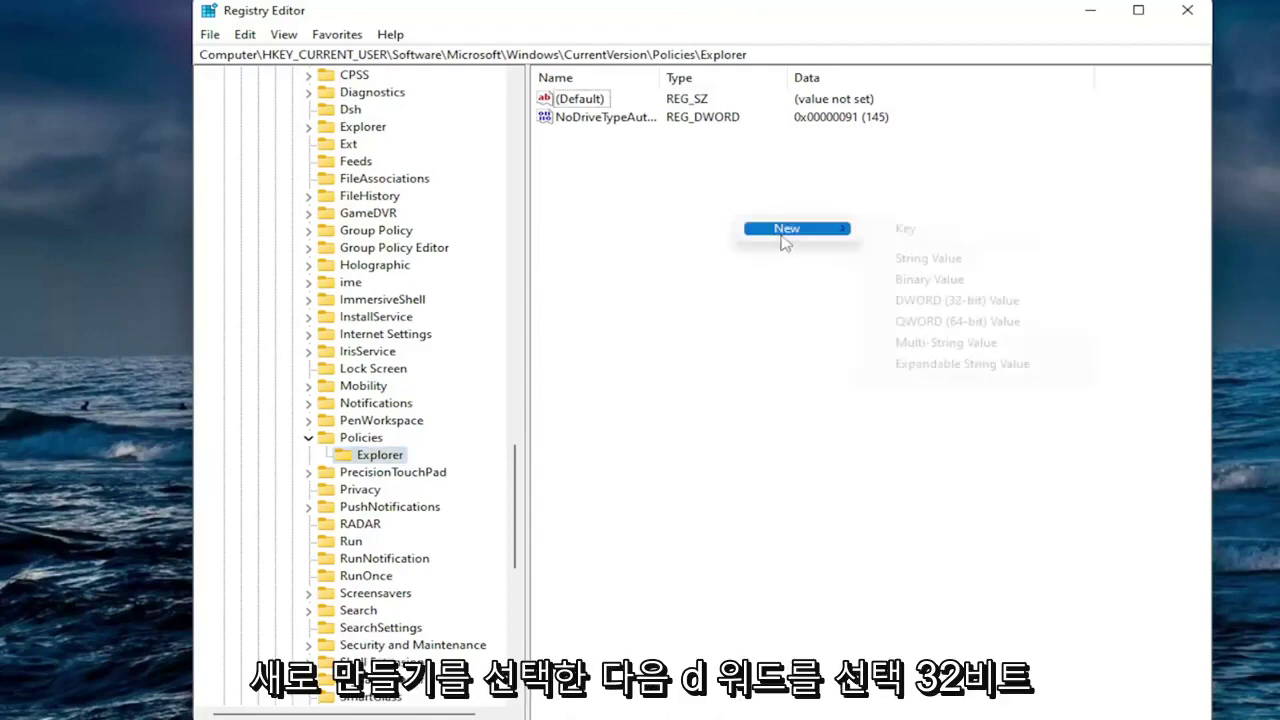
left_click(908, 302)
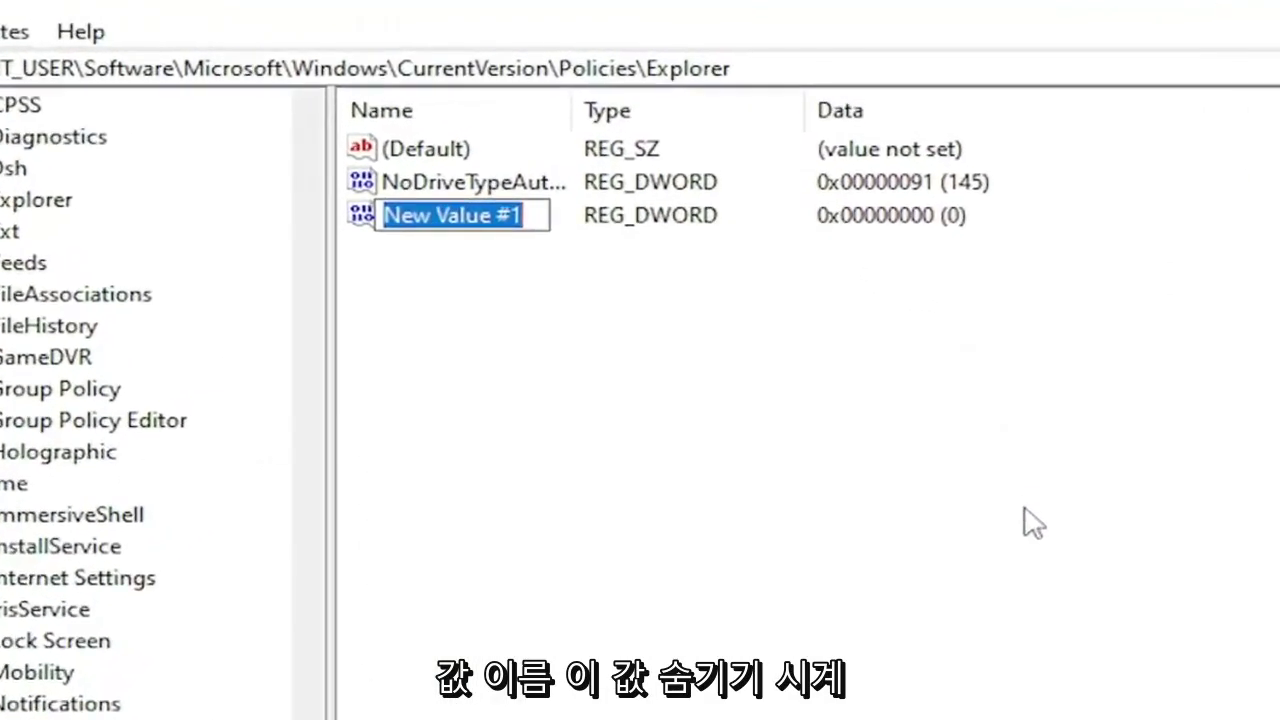
type("HideClock")
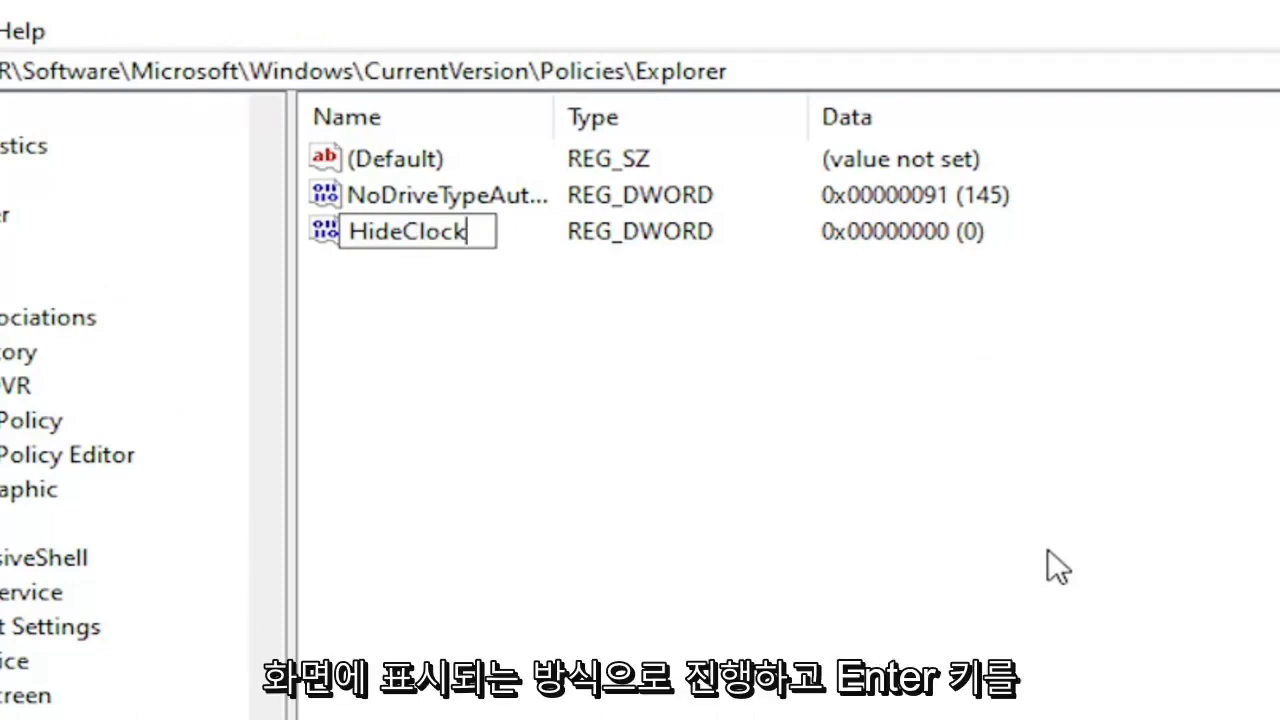
key("Return")
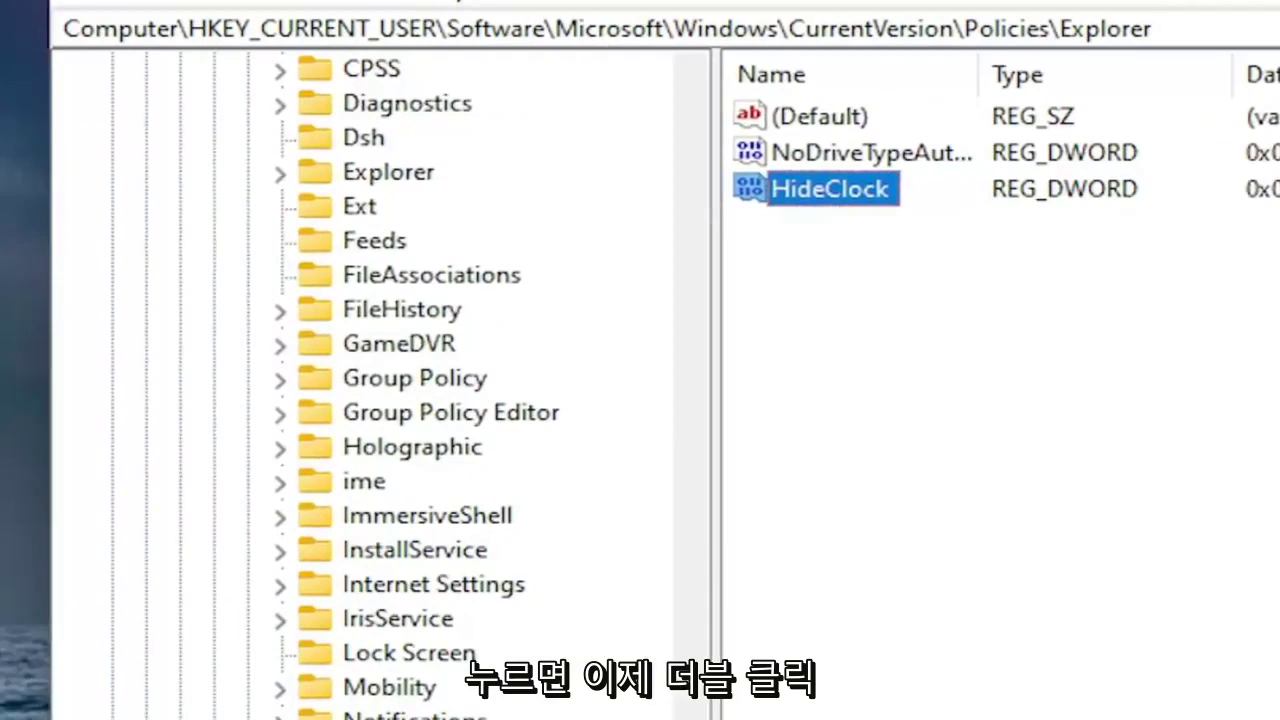
- Set the value data of HideClock to 1 and confirm it
key("Return")
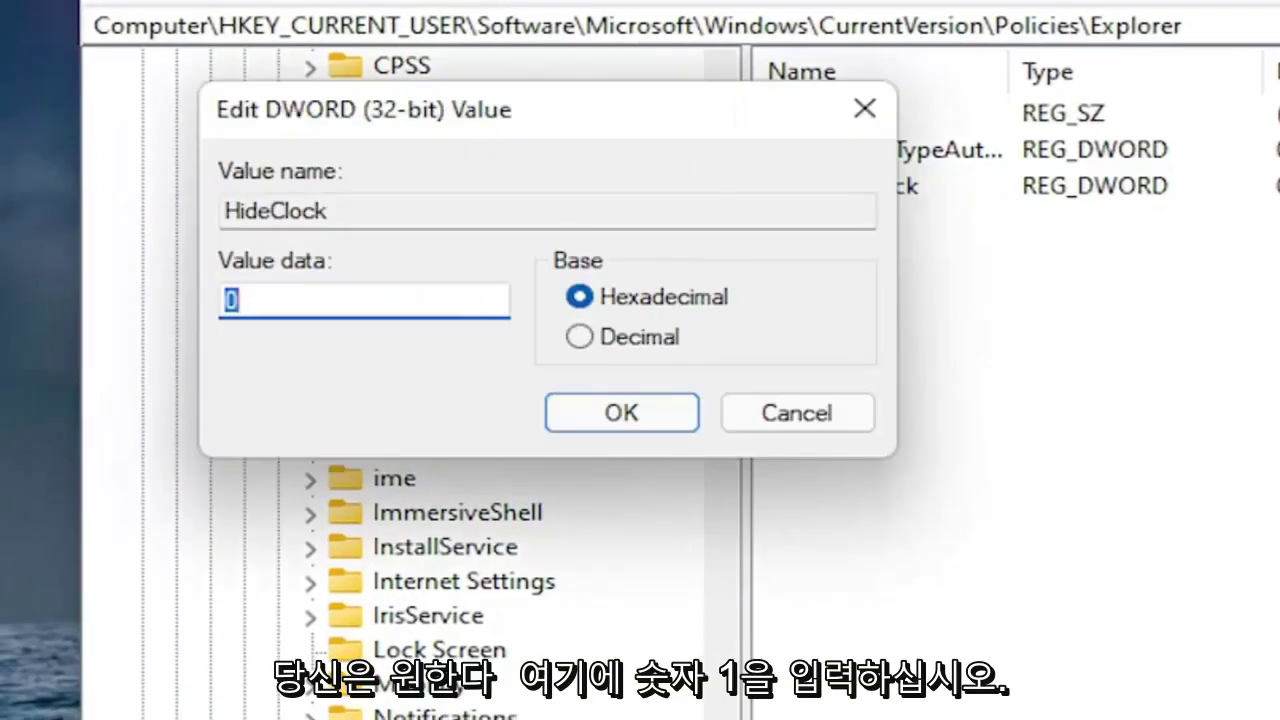
type("1")
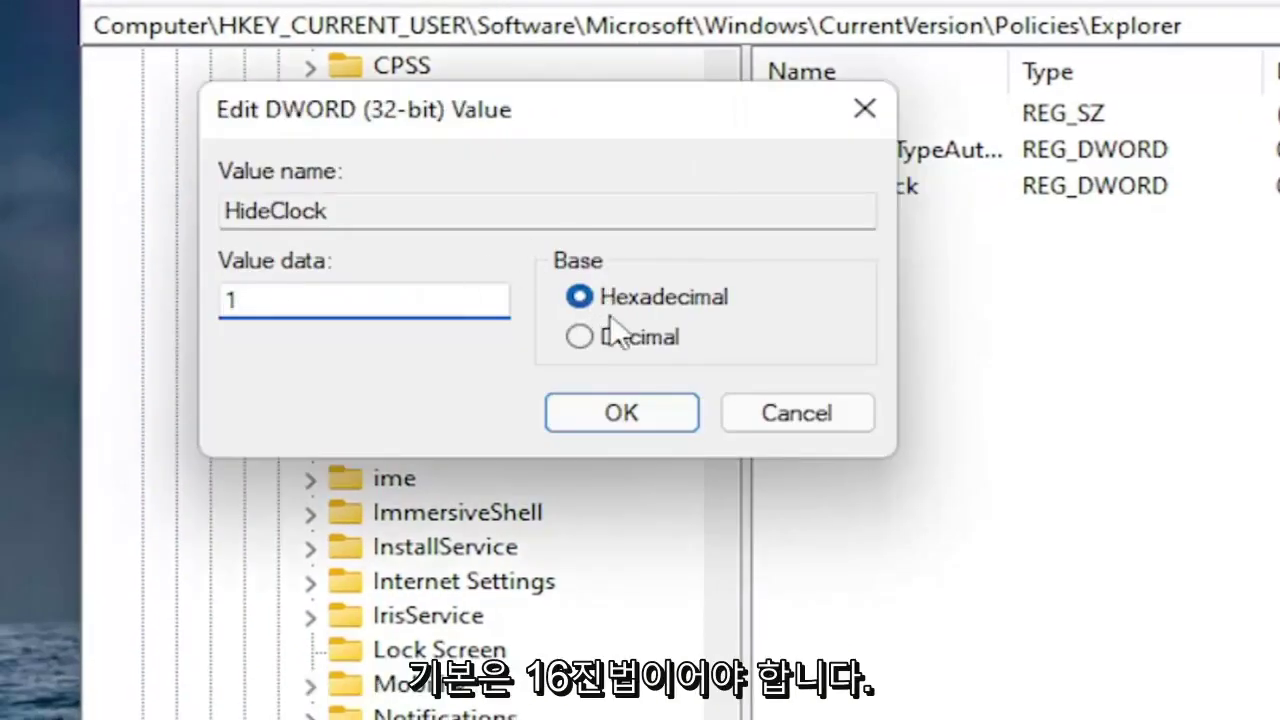
left_click(614, 409)
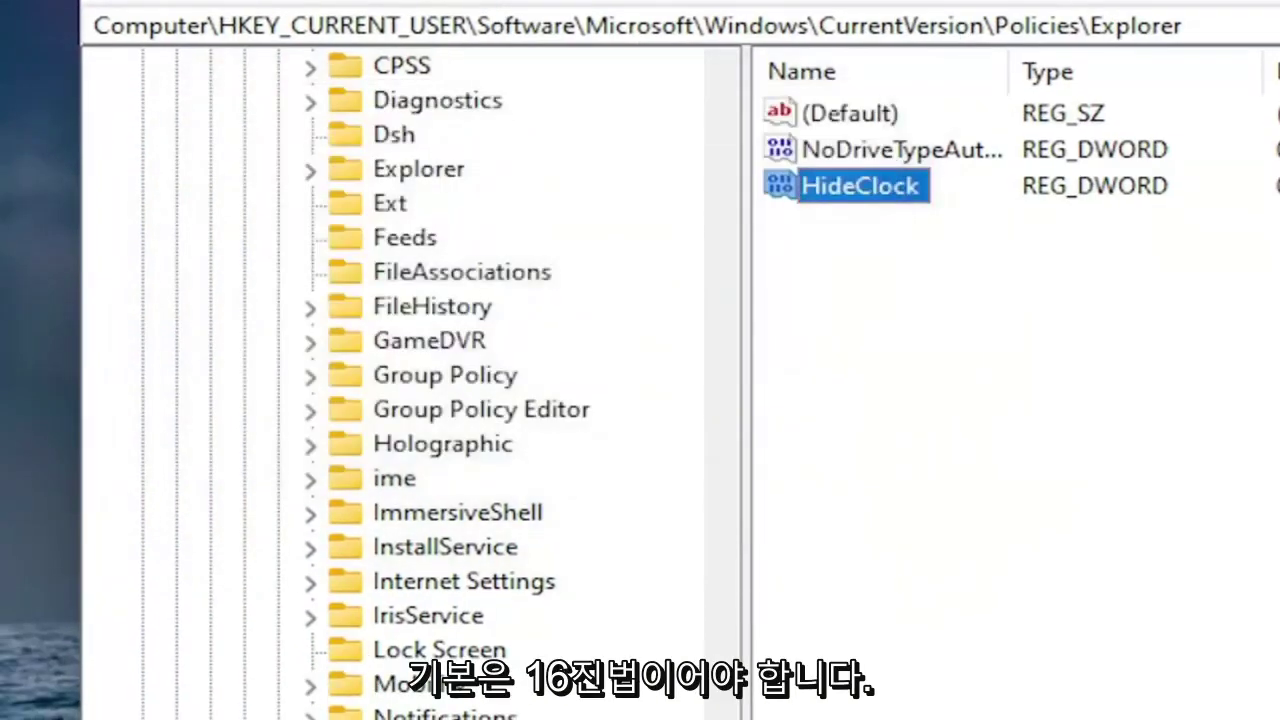
- Collapse the expanded CurrentVersion and Windows keys in the registry tree and close Registry Editor
scroll(732, 409, "up", 20)
scroll(581, 689, "down", 12)
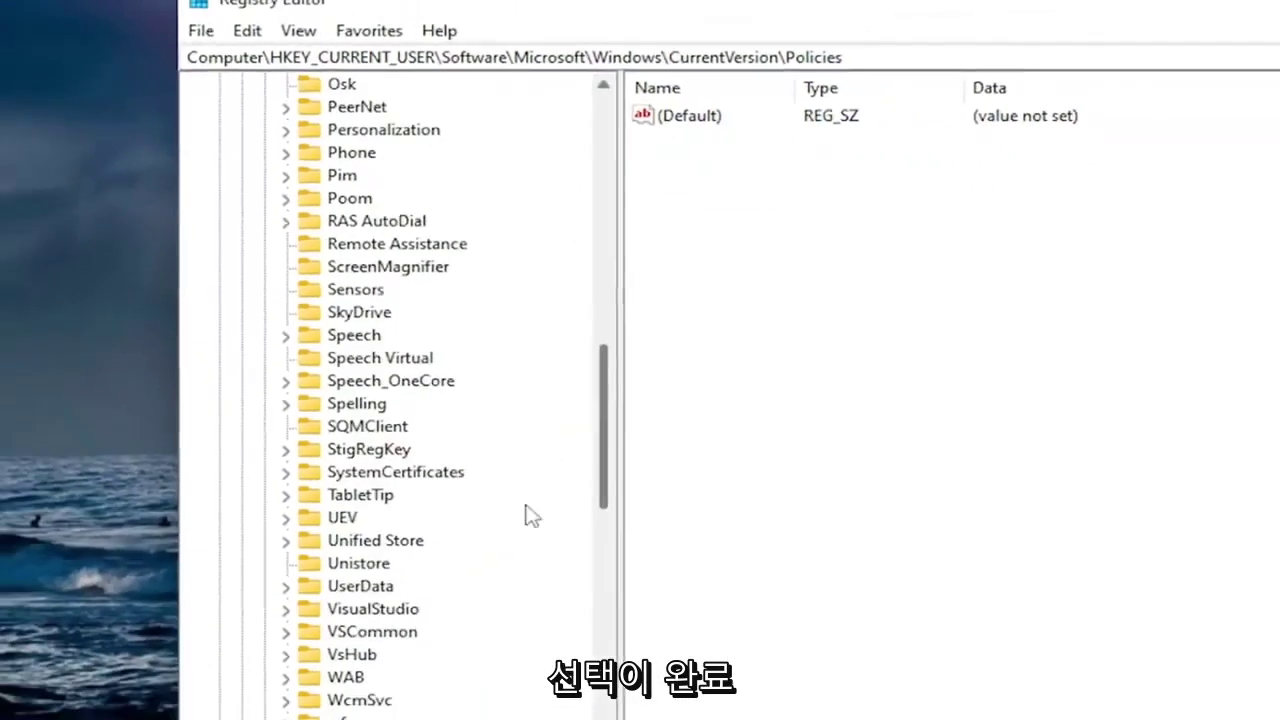
left_click(322, 654)
left_click(303, 617)
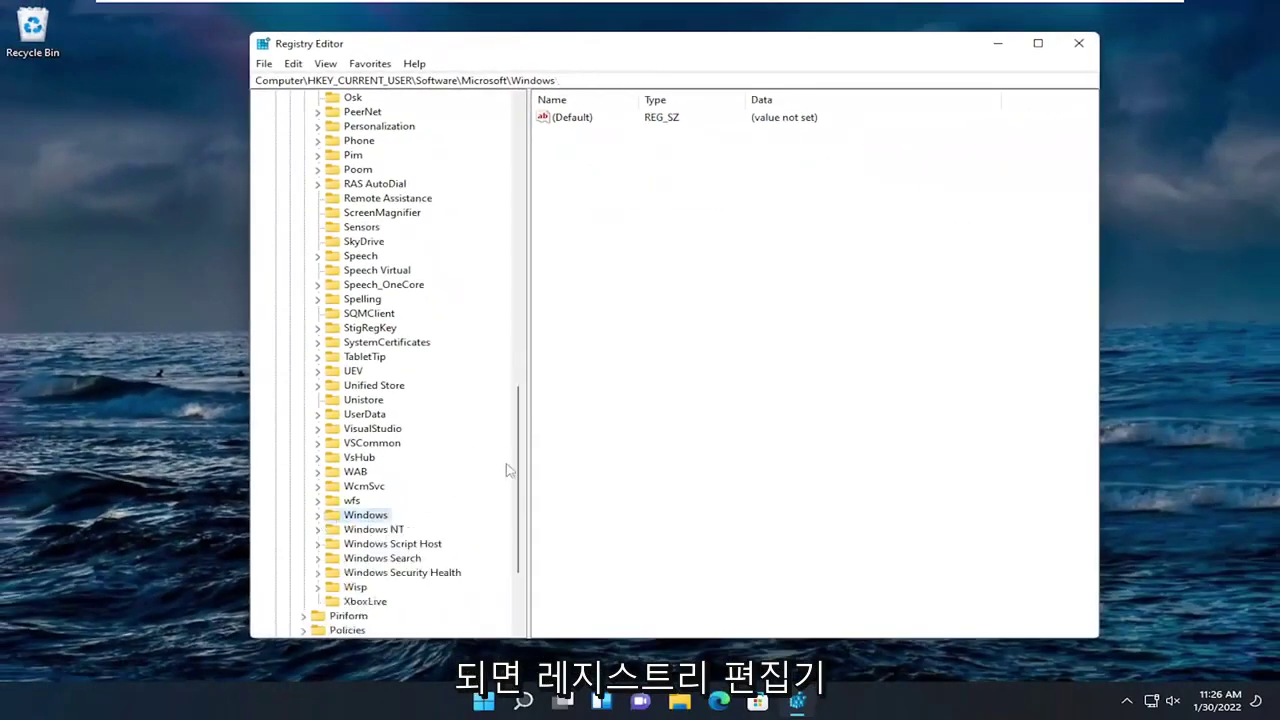
left_click_drag(557, 565, 559, 304)
left_click_drag(519, 265, 519, 105)
left_click(1079, 43)
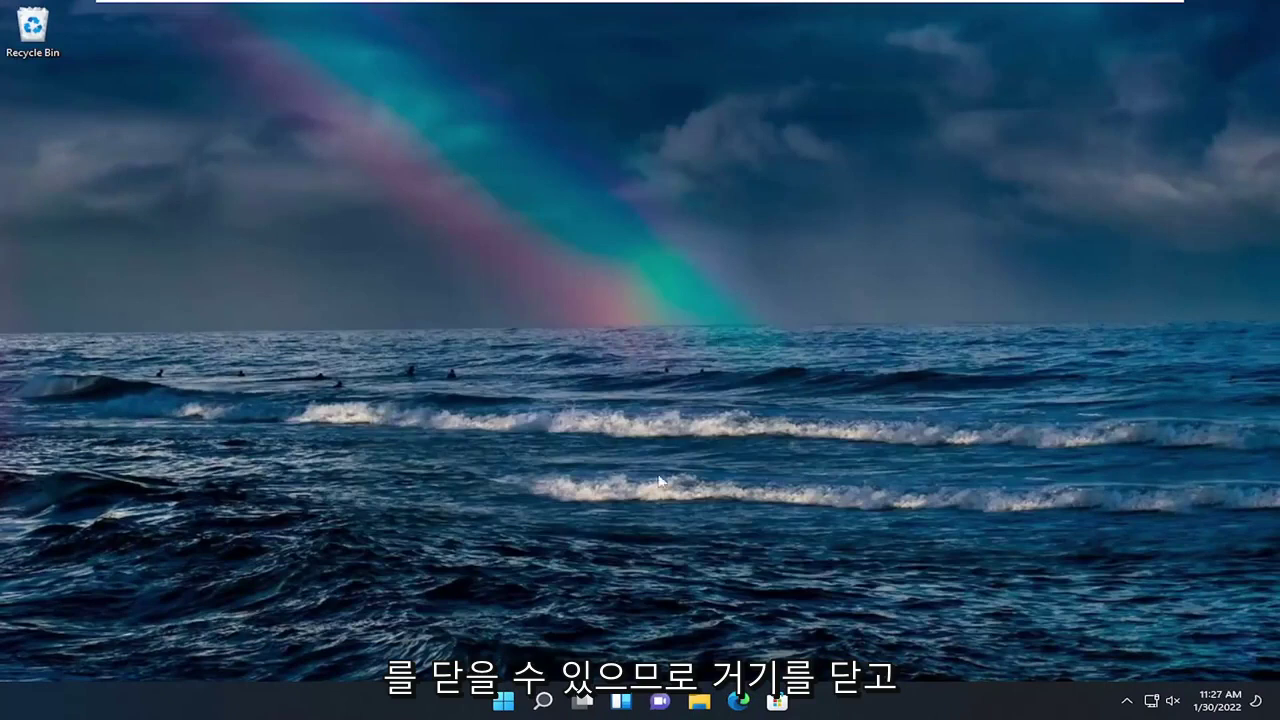